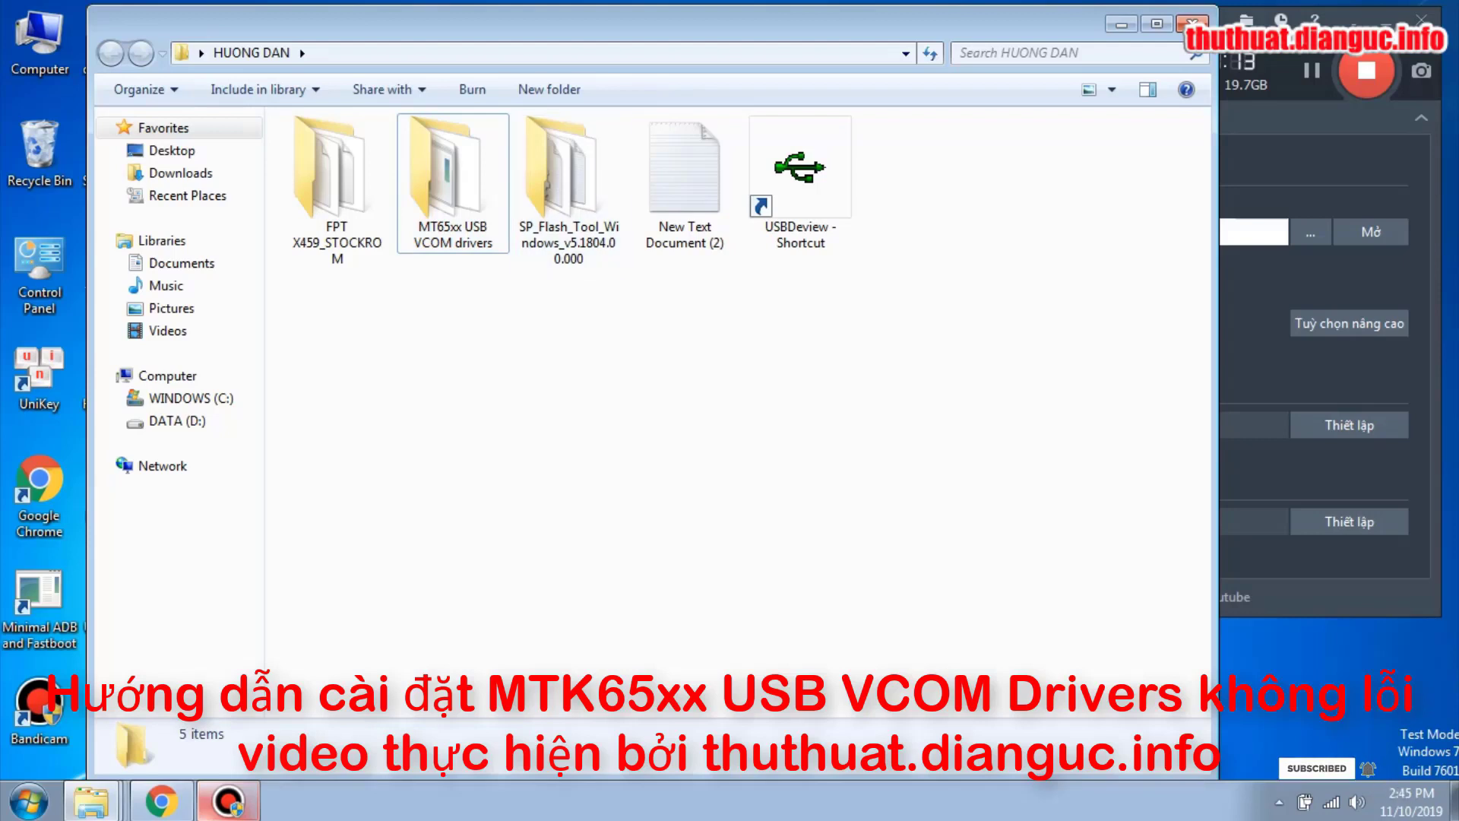
Step: Open Computer Management for this computer and show Device Manager
drag(654, 22, 645, 25)
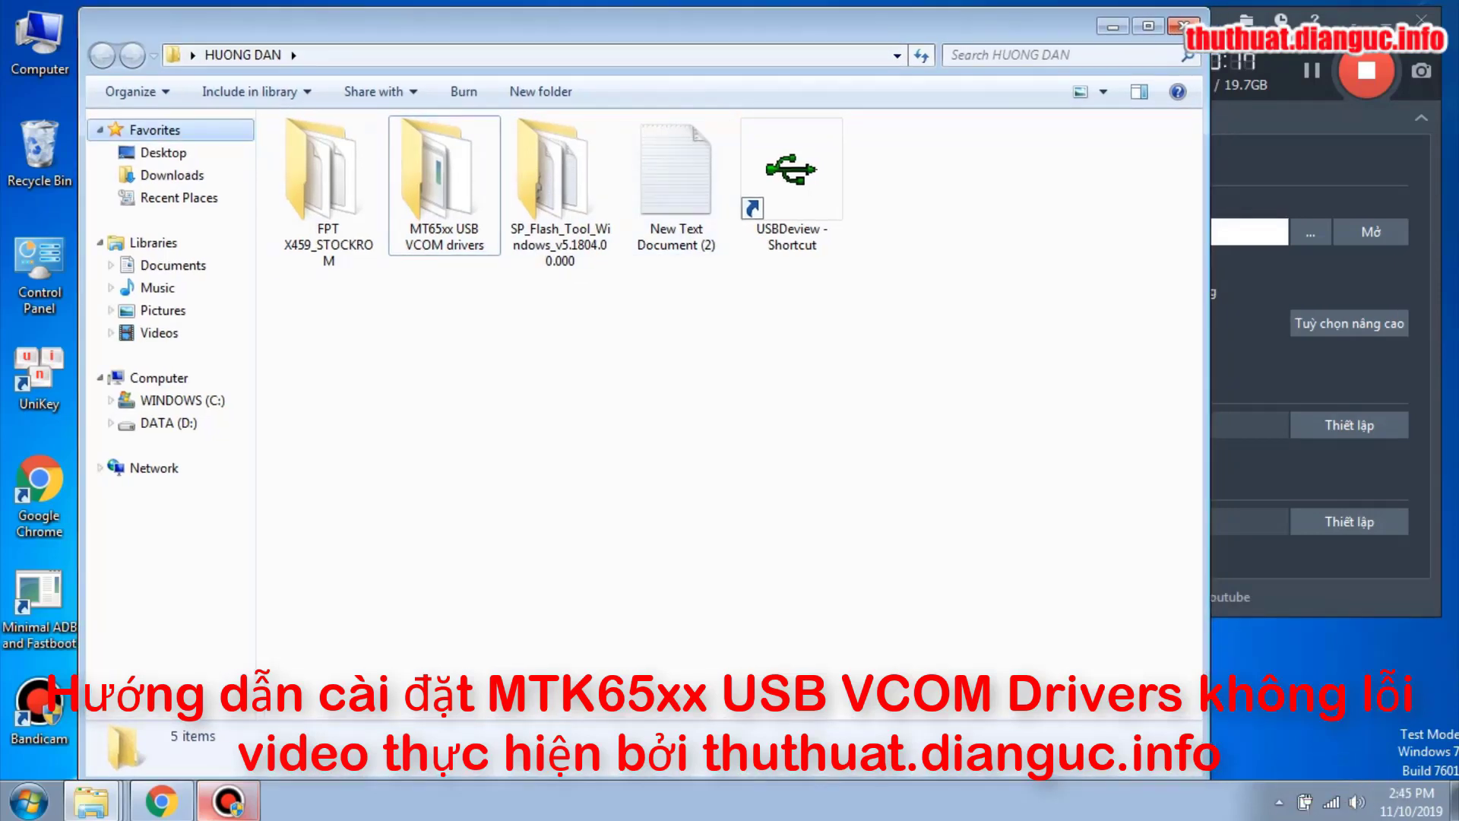
right_click(55, 29)
click(327, 311)
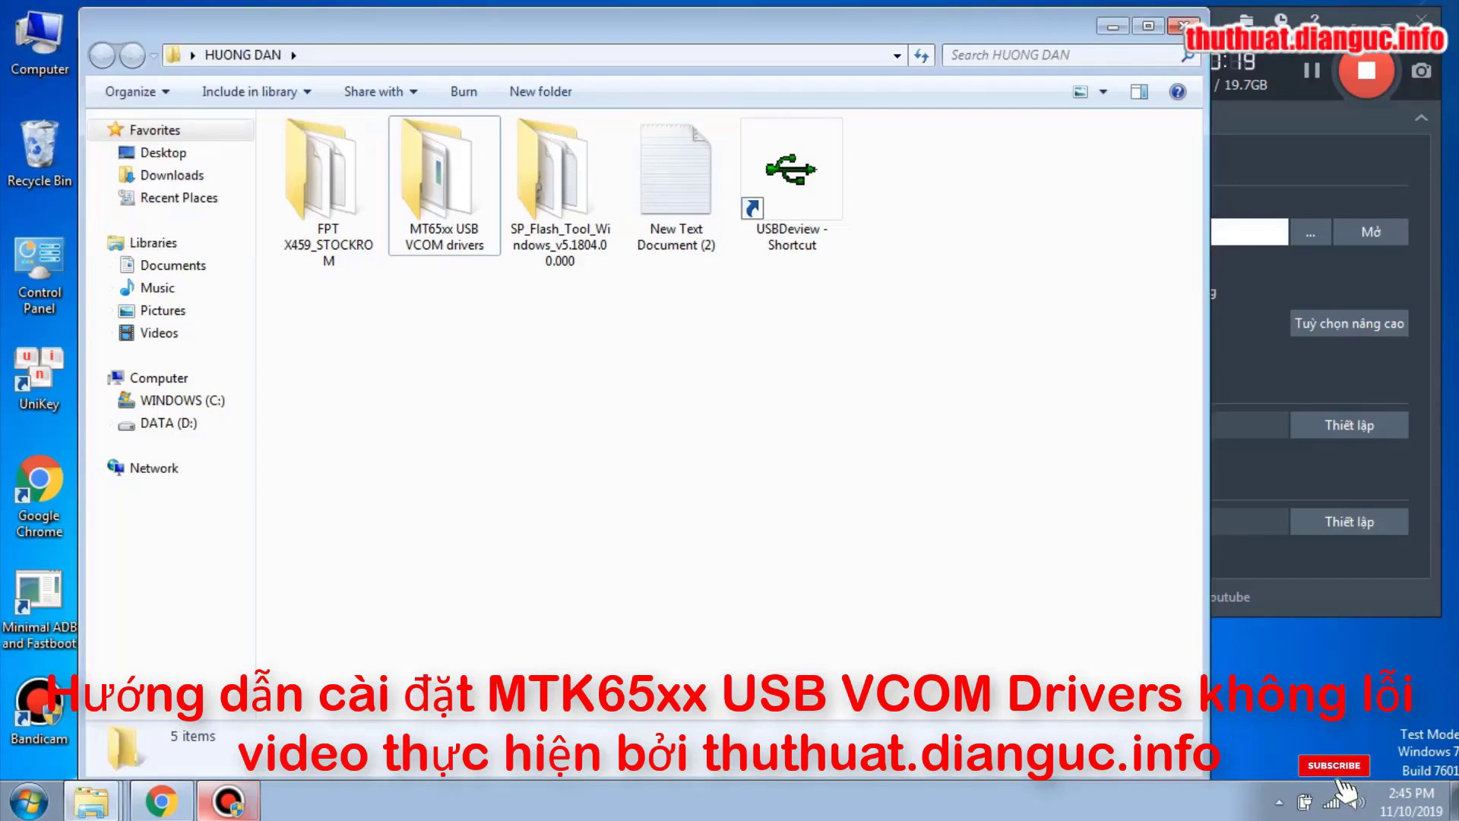
right_click(40, 34)
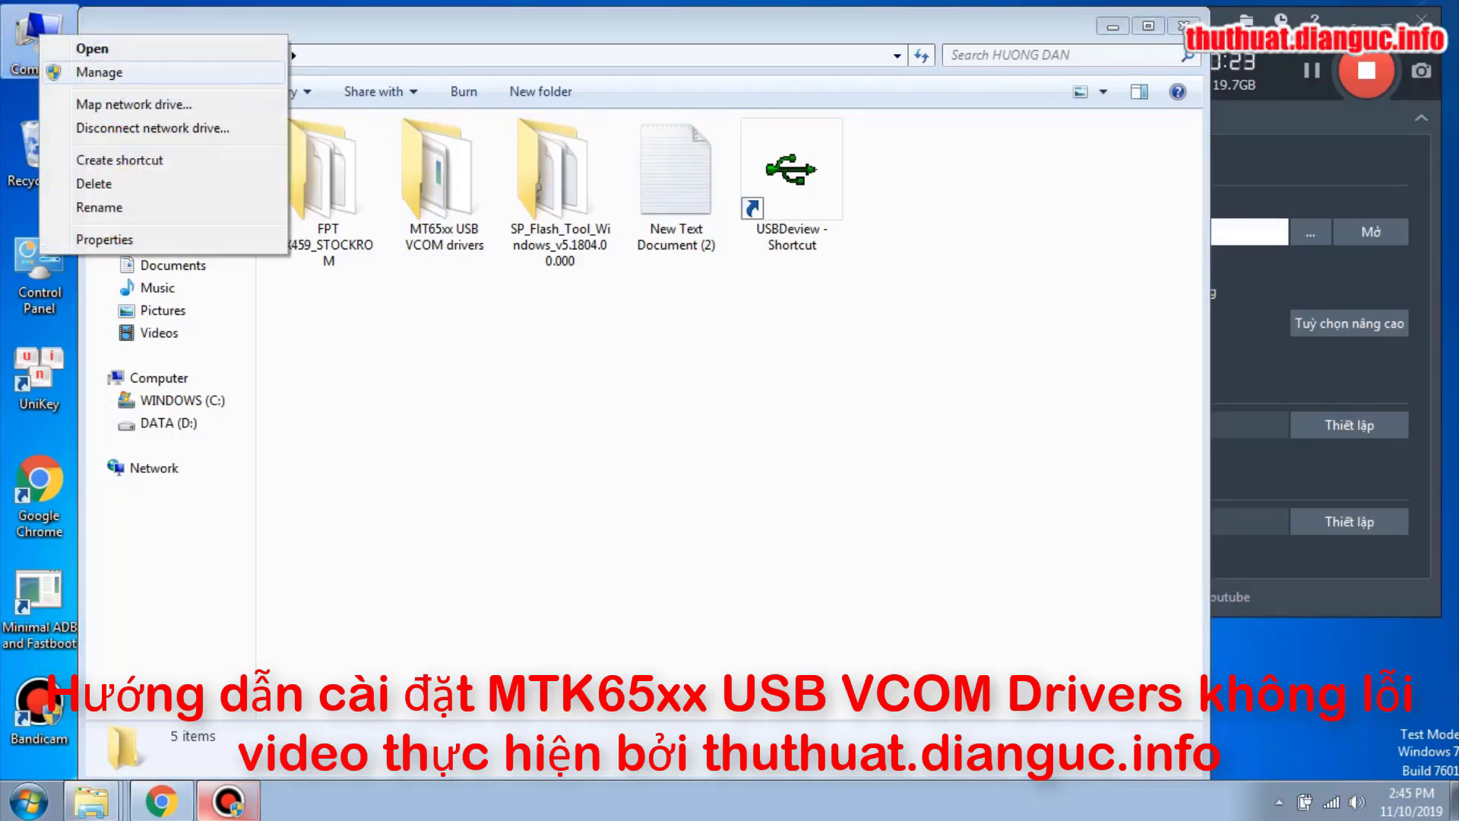
click(122, 74)
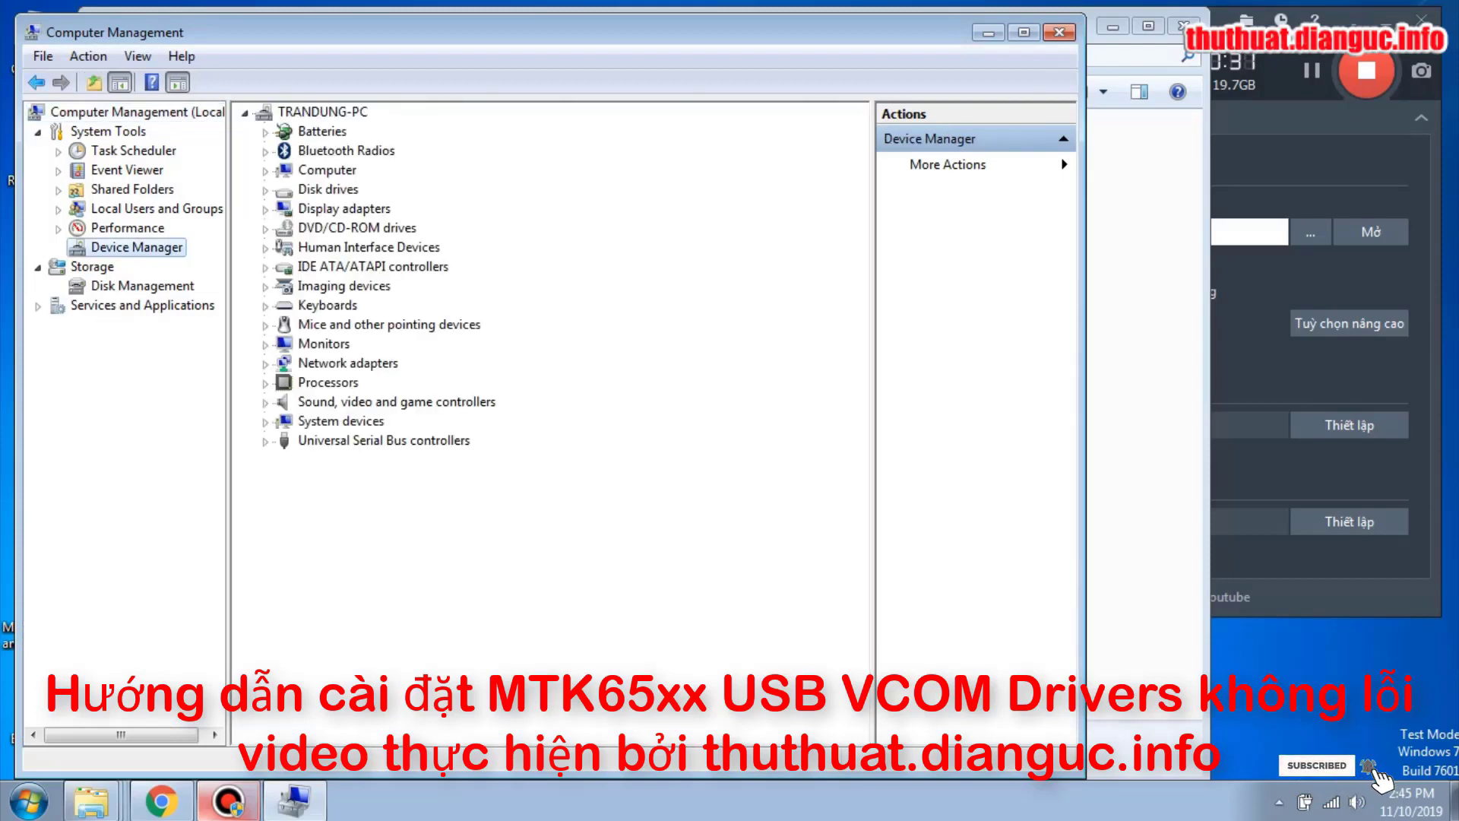
Step: Run the USBDeview shortcut from the HUONG DAN folder as administrator and maximize its window
key(alt+Tab)
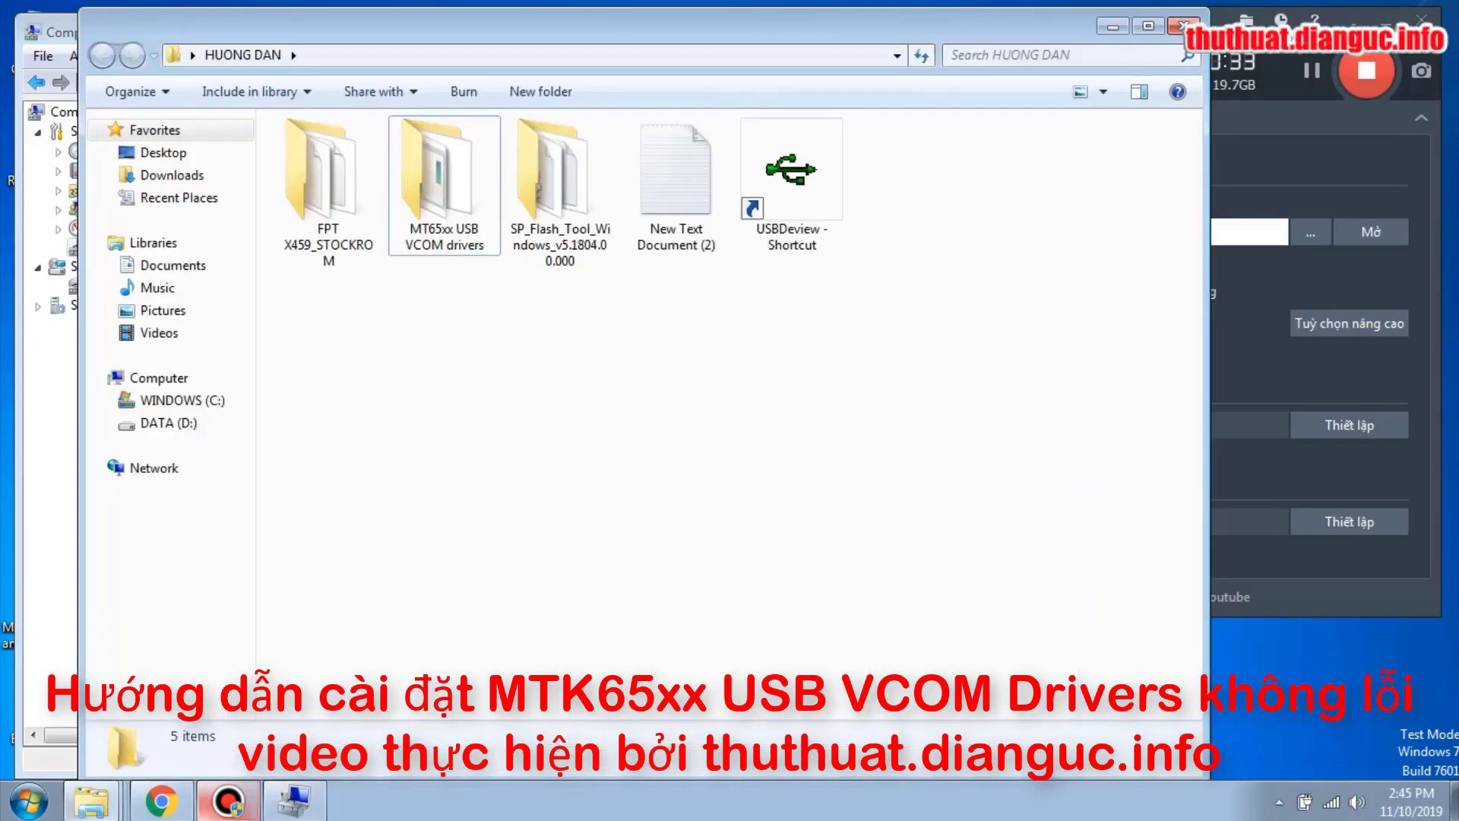
right_click(787, 182)
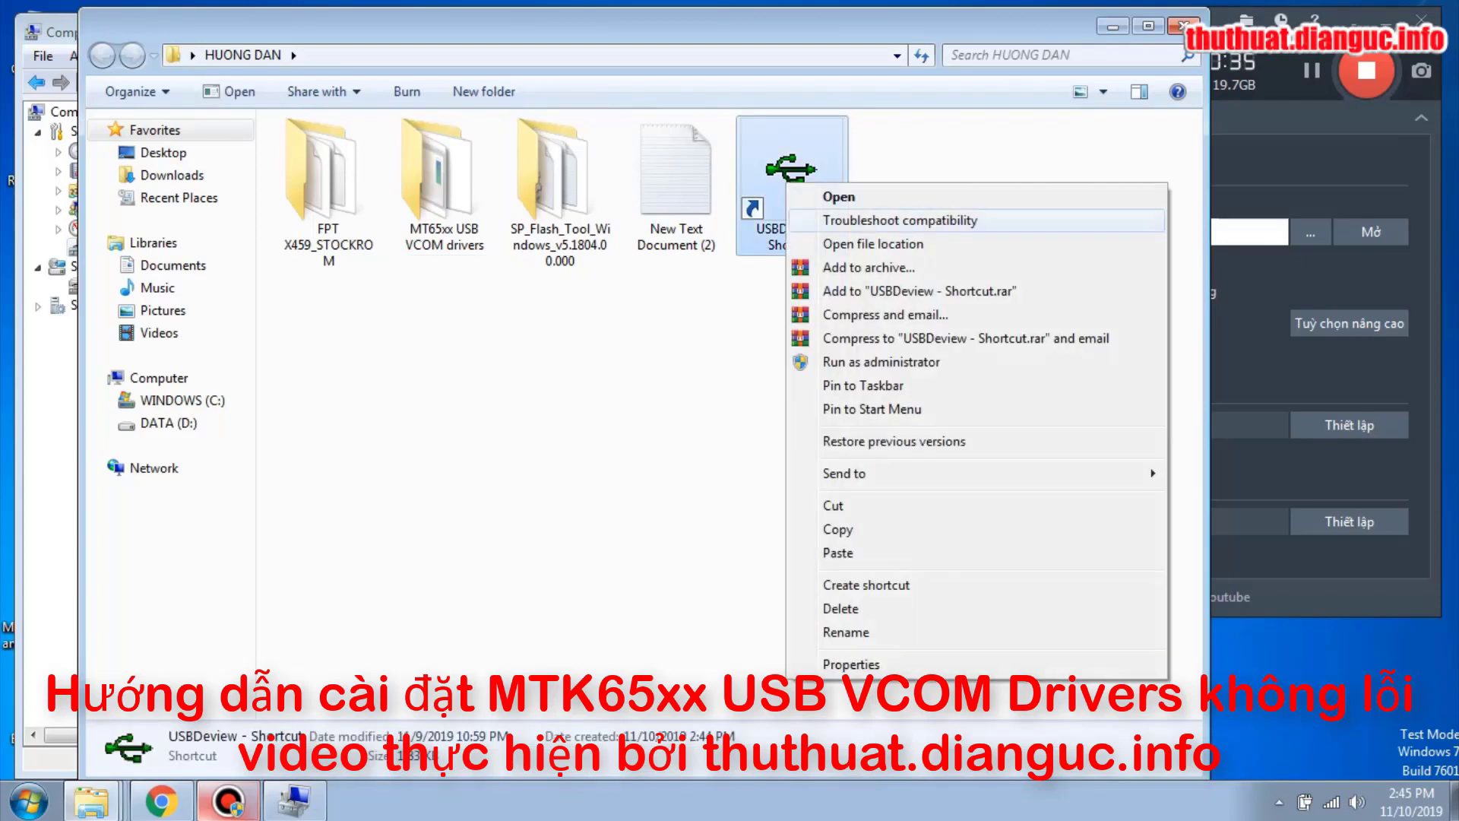
click(722, 362)
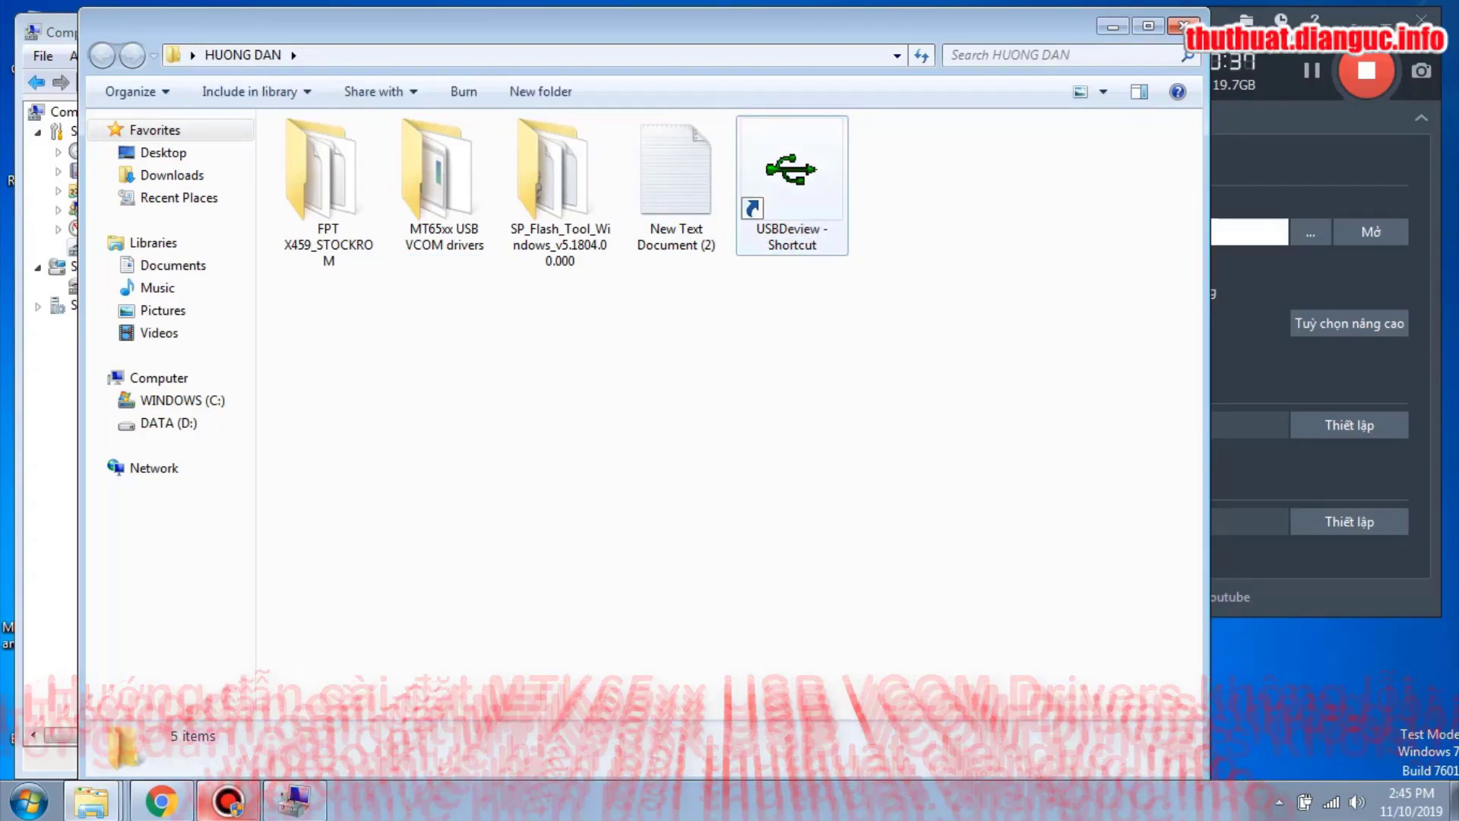
click(791, 183)
right_click(767, 173)
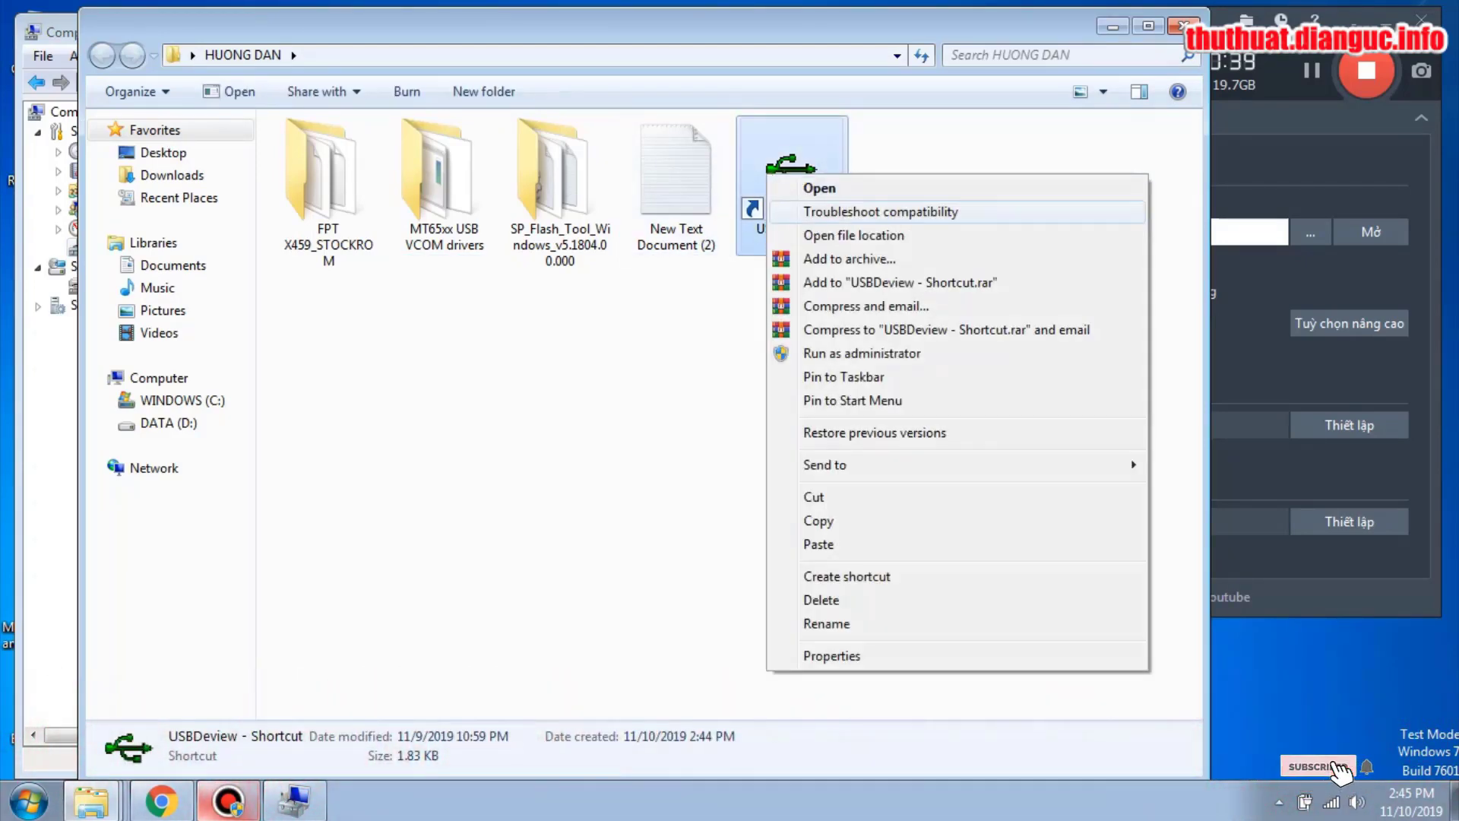
click(862, 352)
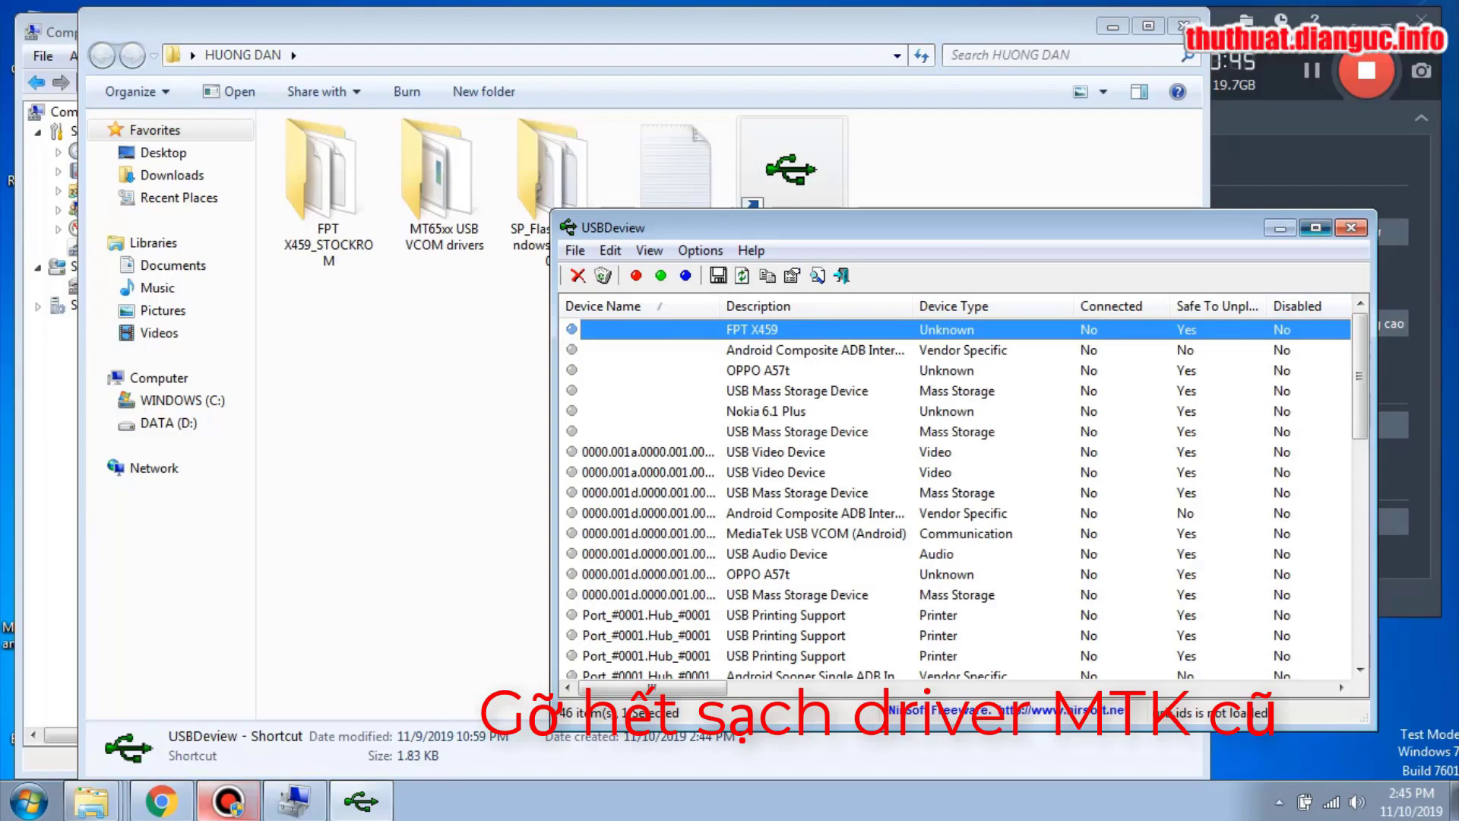
click(1316, 227)
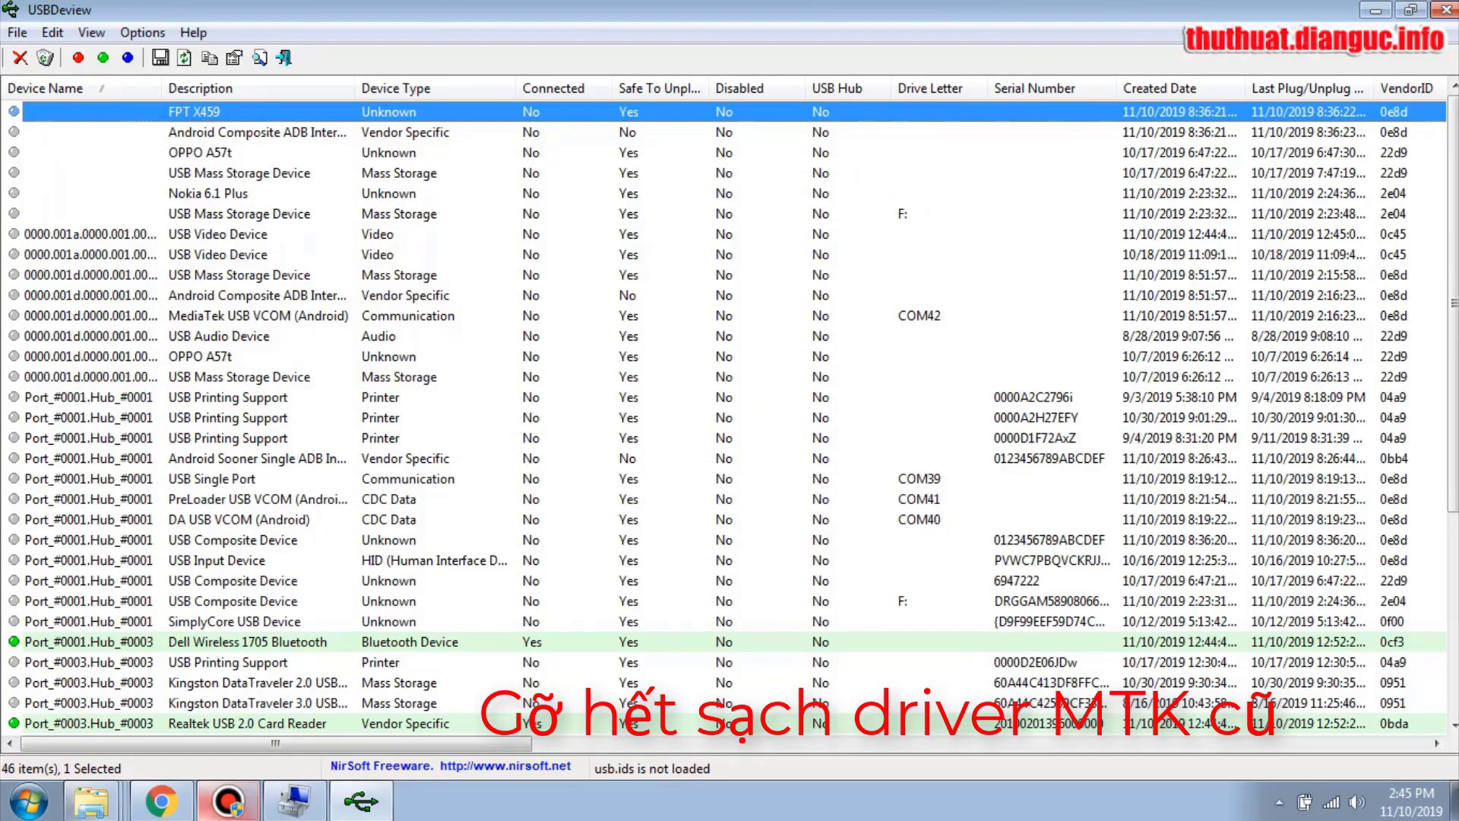
Step: Uninstall the MediaTek DA USB VCOM device on COM43 and confirm the removal
scroll(251, 152, down, 5)
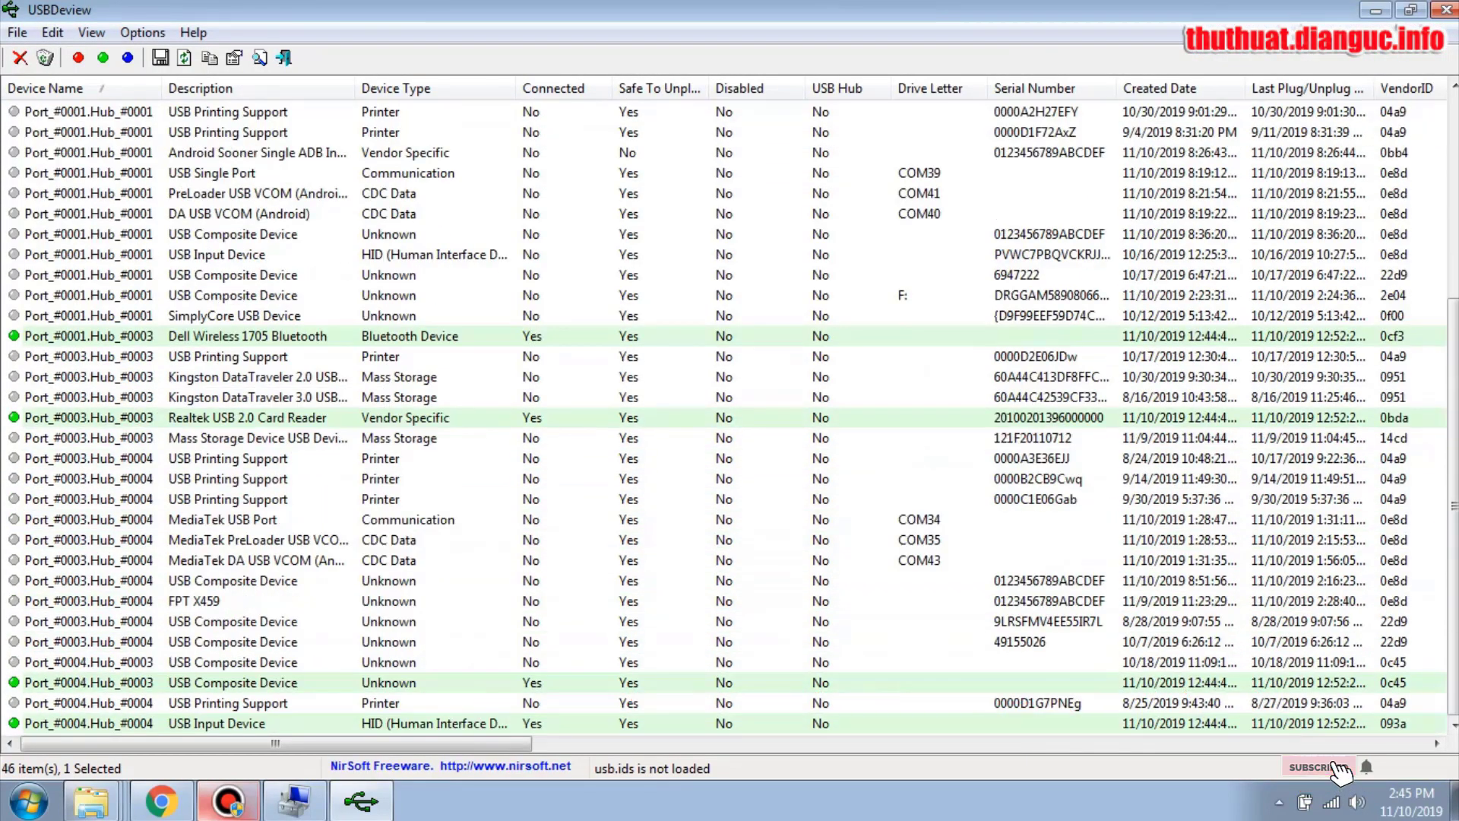
click(258, 560)
right_click(220, 557)
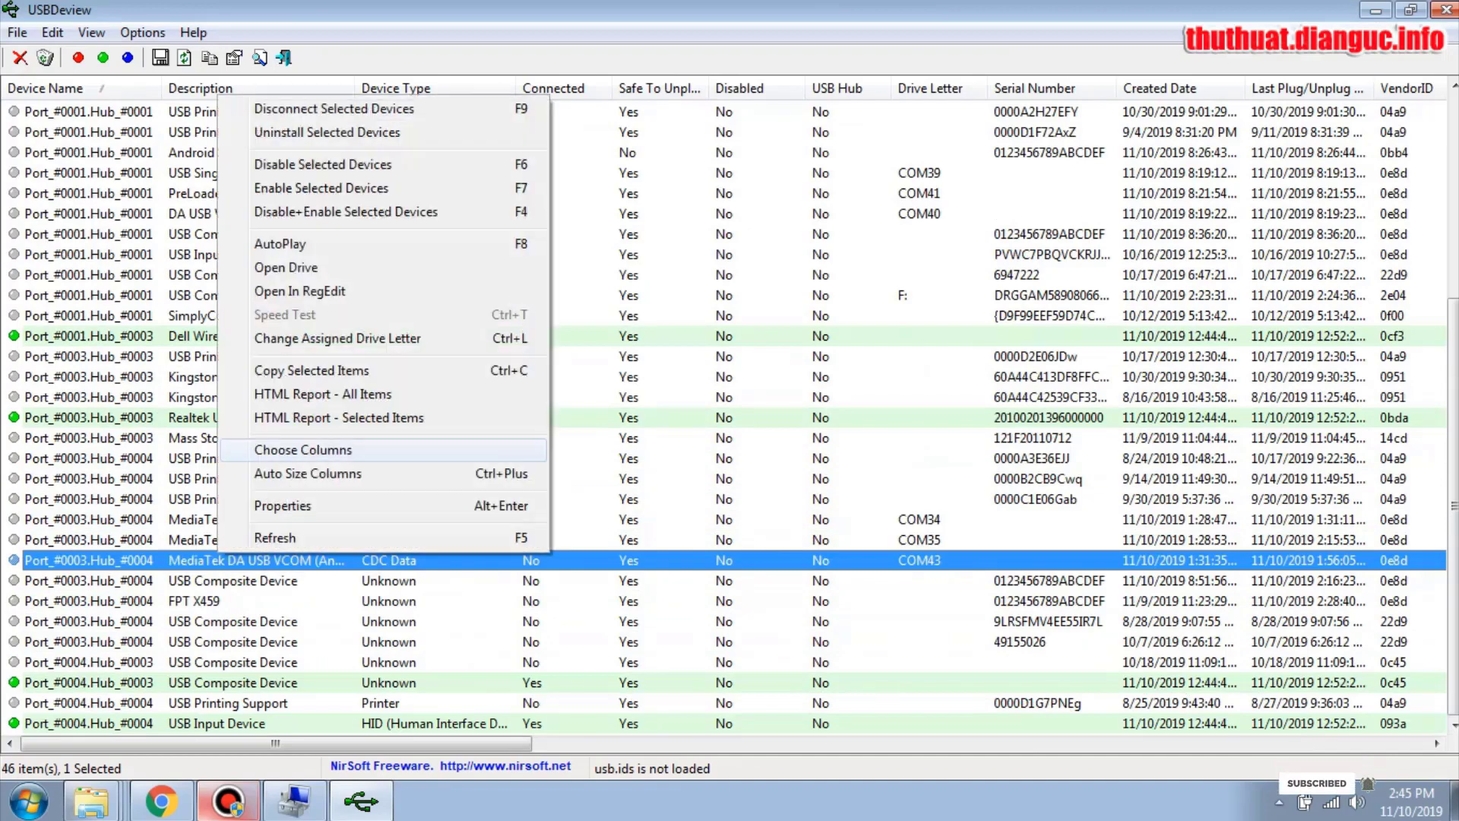
click(304, 133)
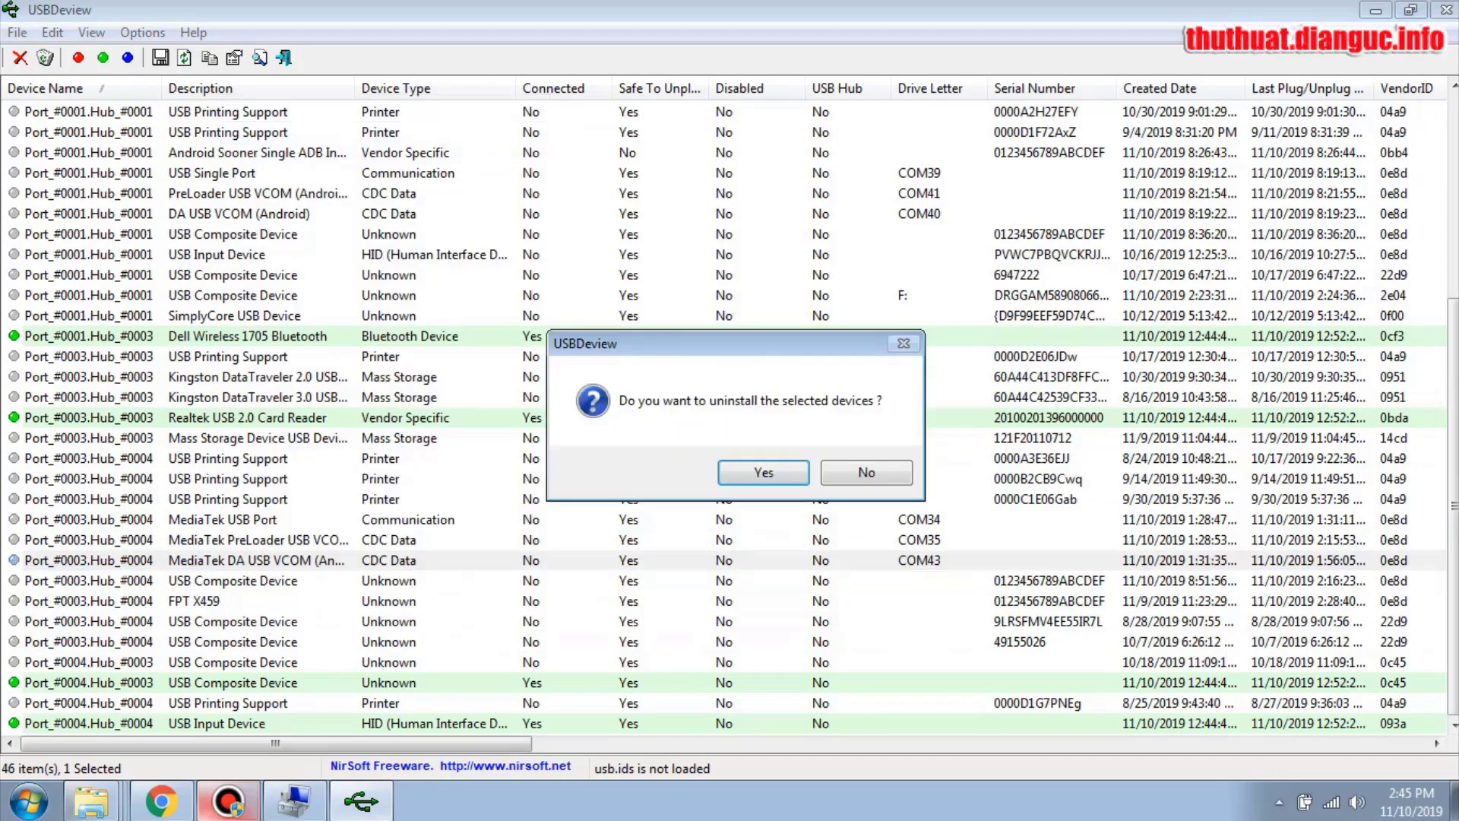
click(763, 472)
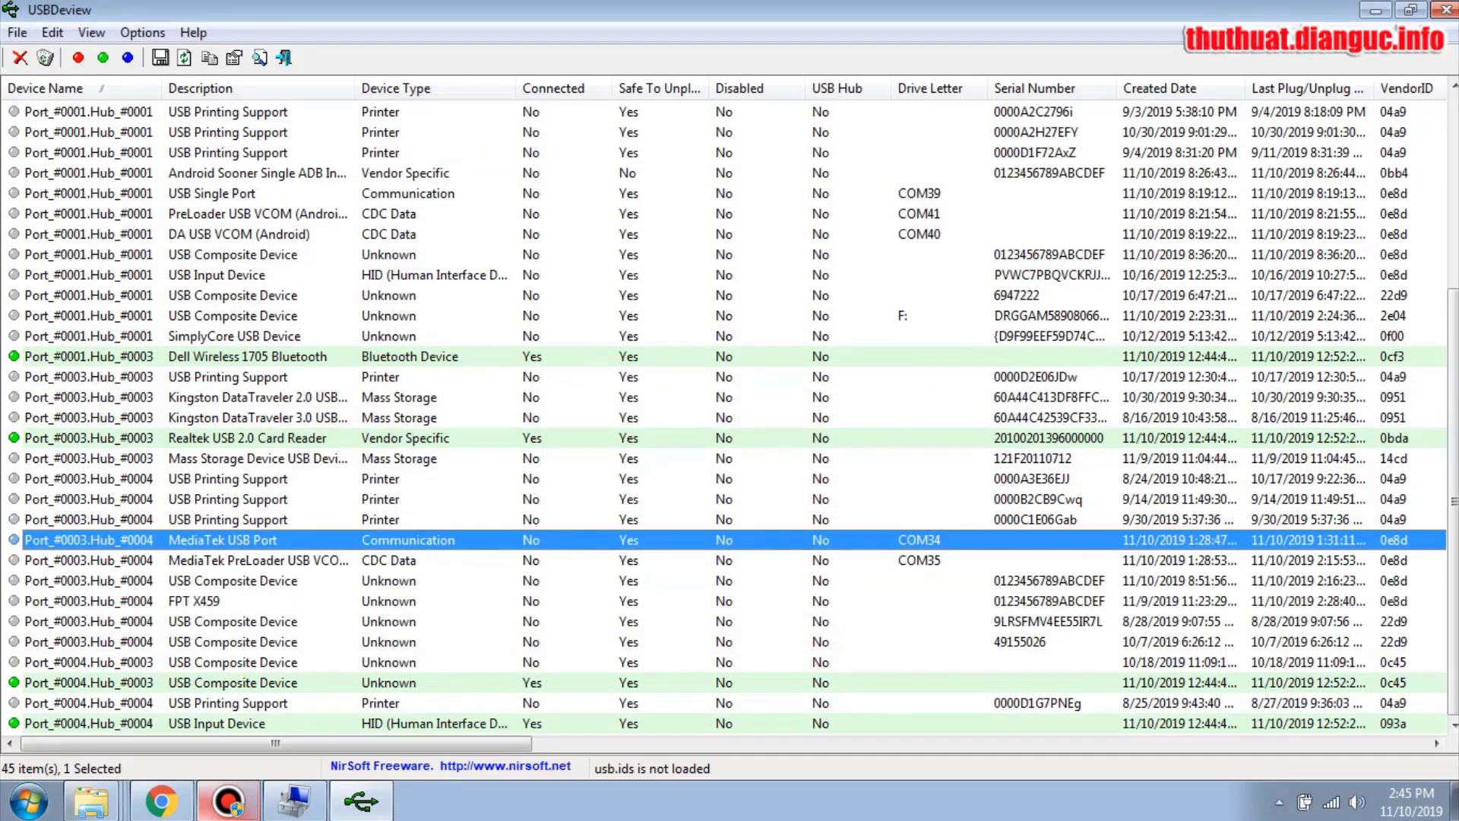
Step: Uninstall the MediaTek USB Port device on COM34 and the MediaTek PreLoader USB VCOM device on COM35
right_click(220, 541)
click(304, 120)
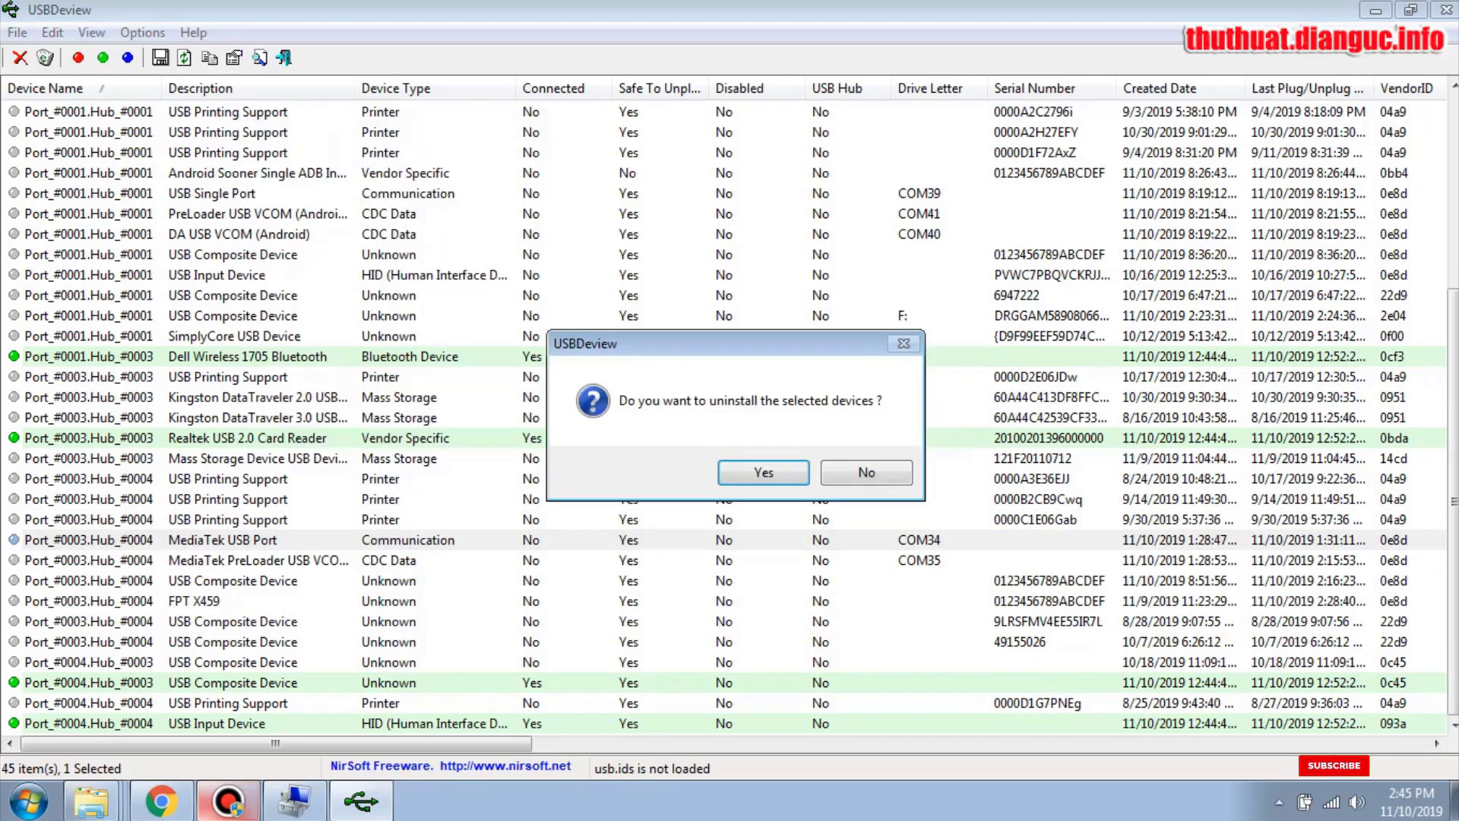
key(Return)
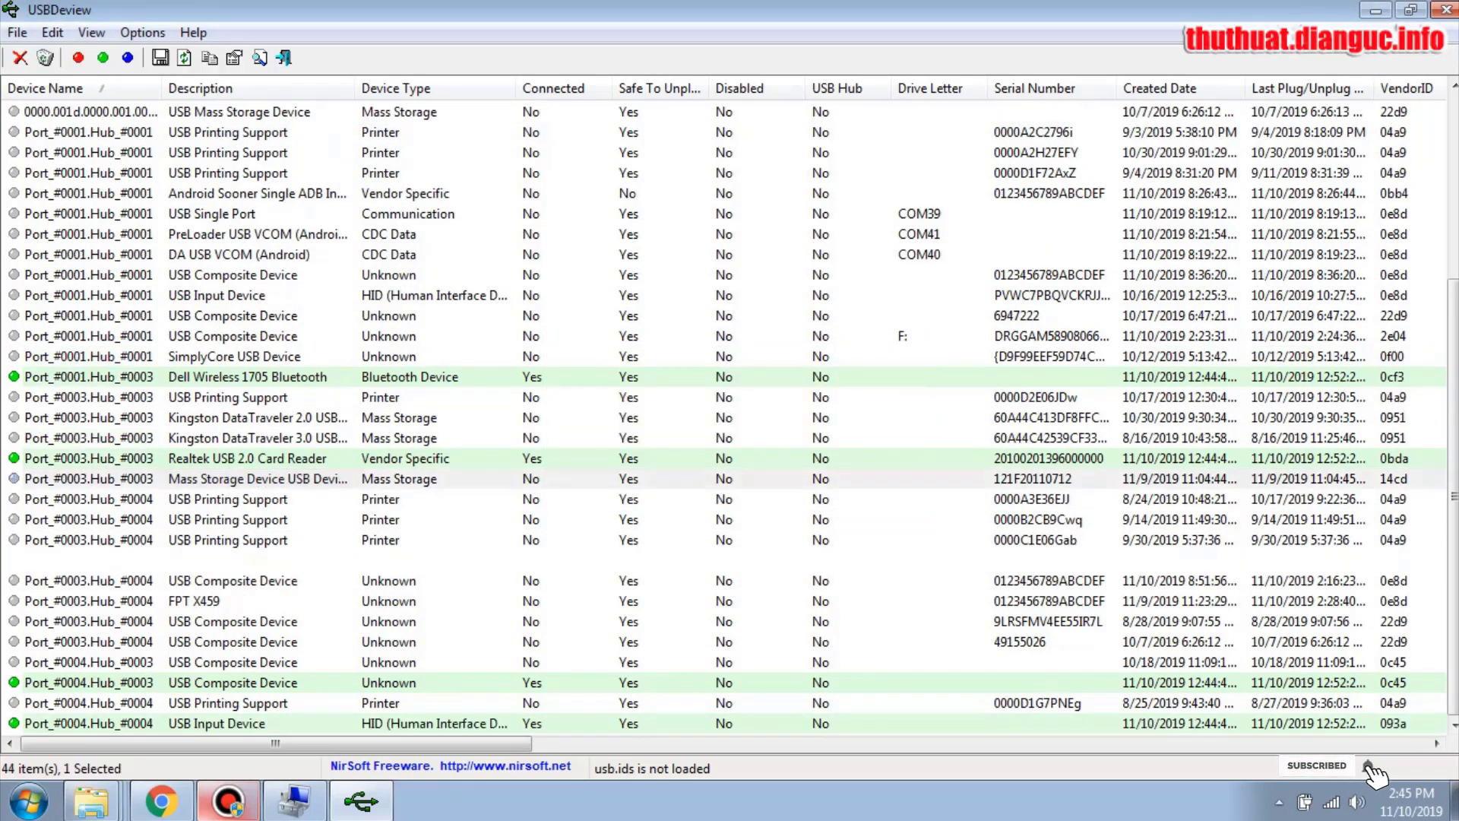
click(228, 560)
right_click(230, 555)
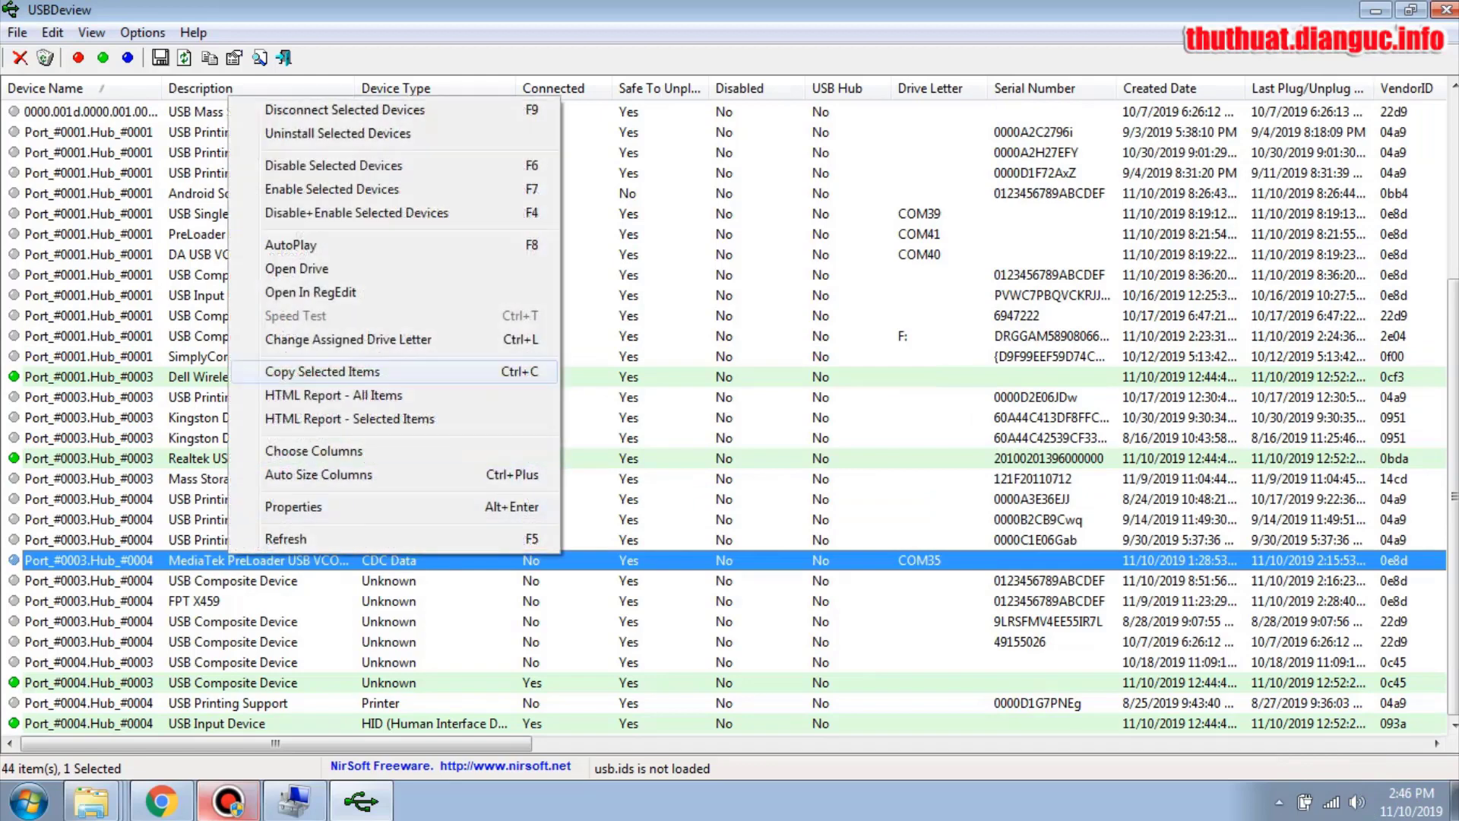
click(335, 133)
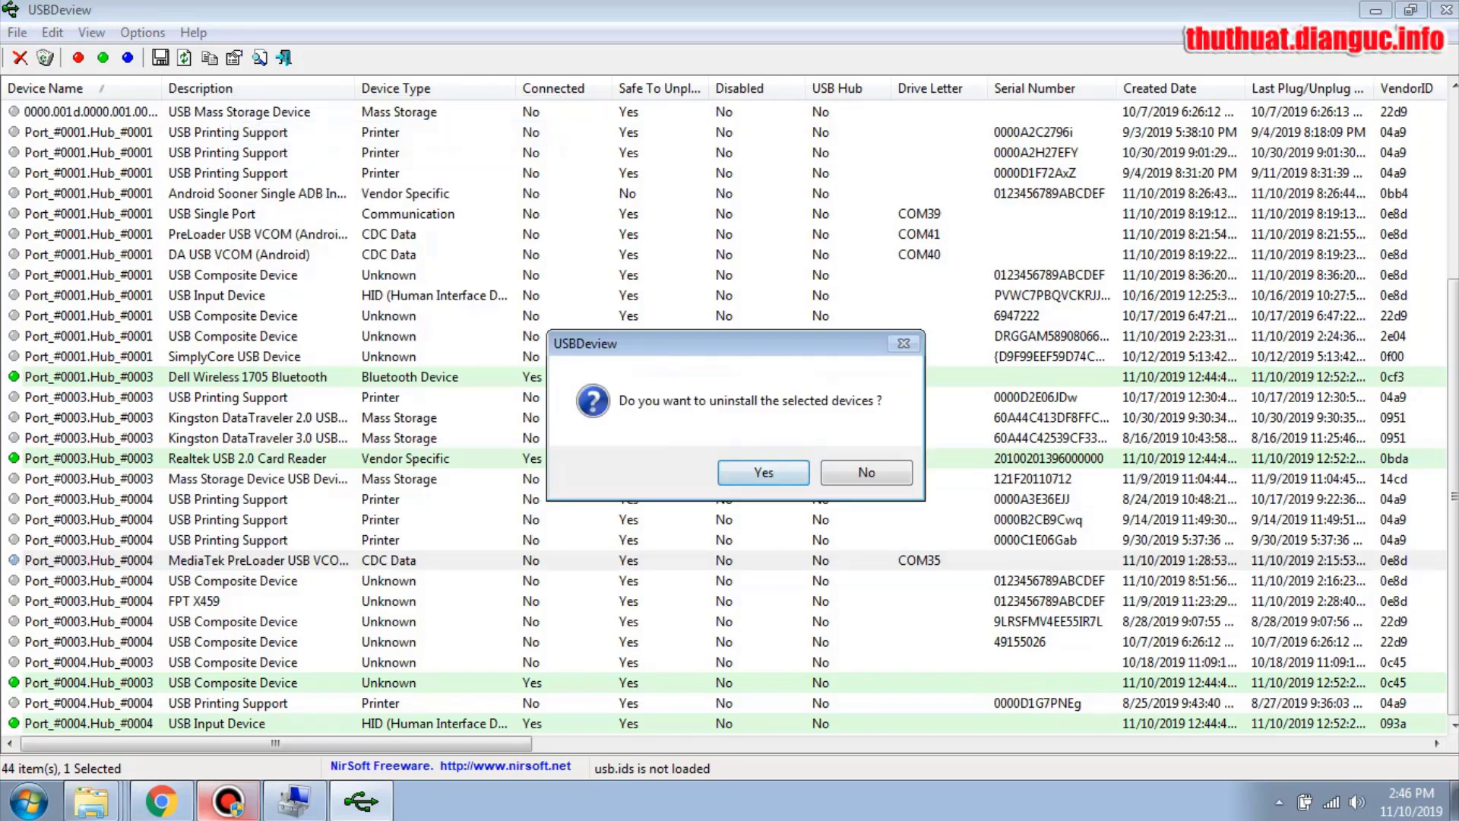
key(Return)
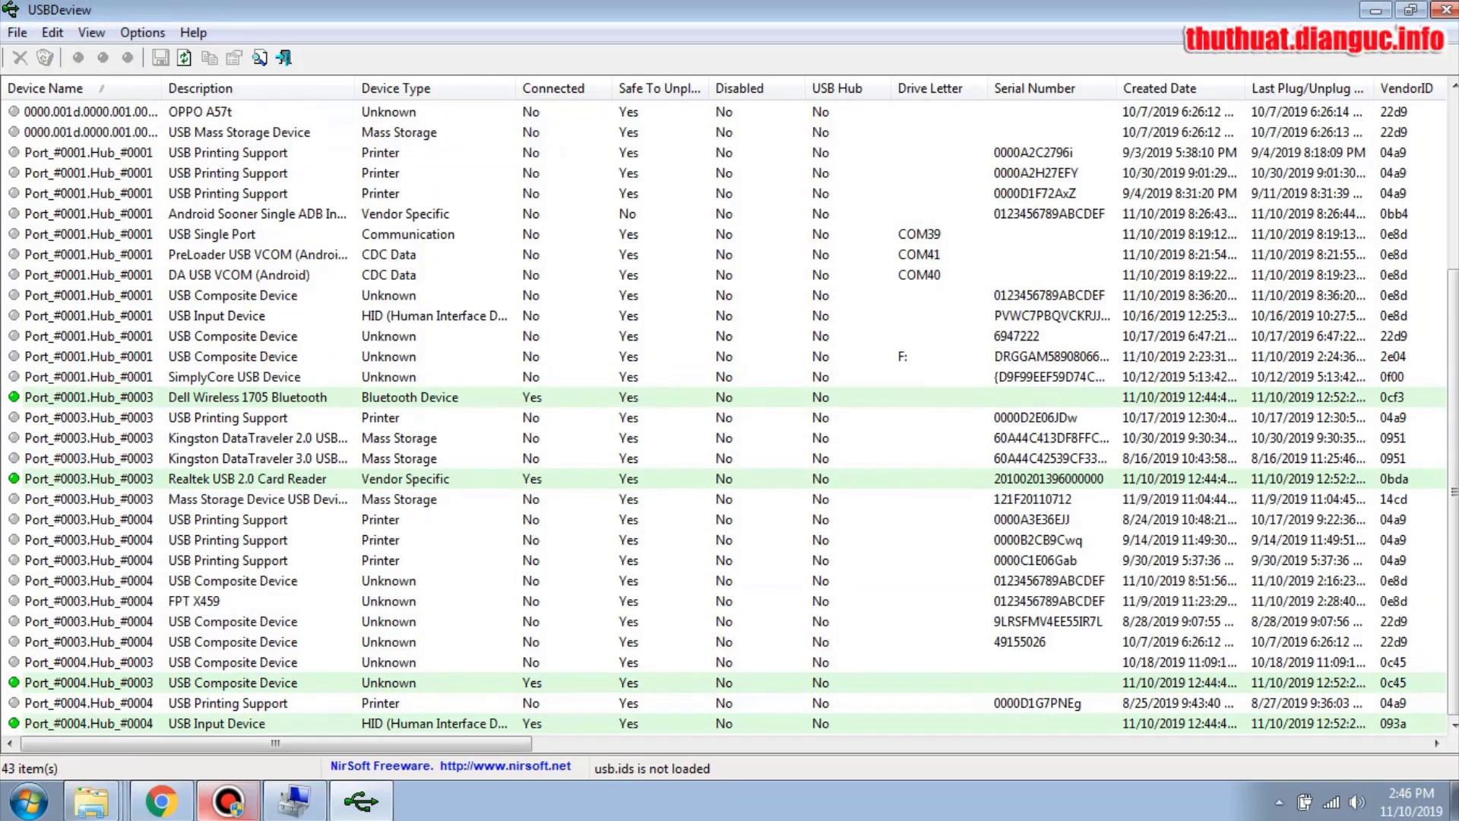
Step: Uninstall the PreLoader USB VCOM device on COM41 and close USBDeview
click(259, 255)
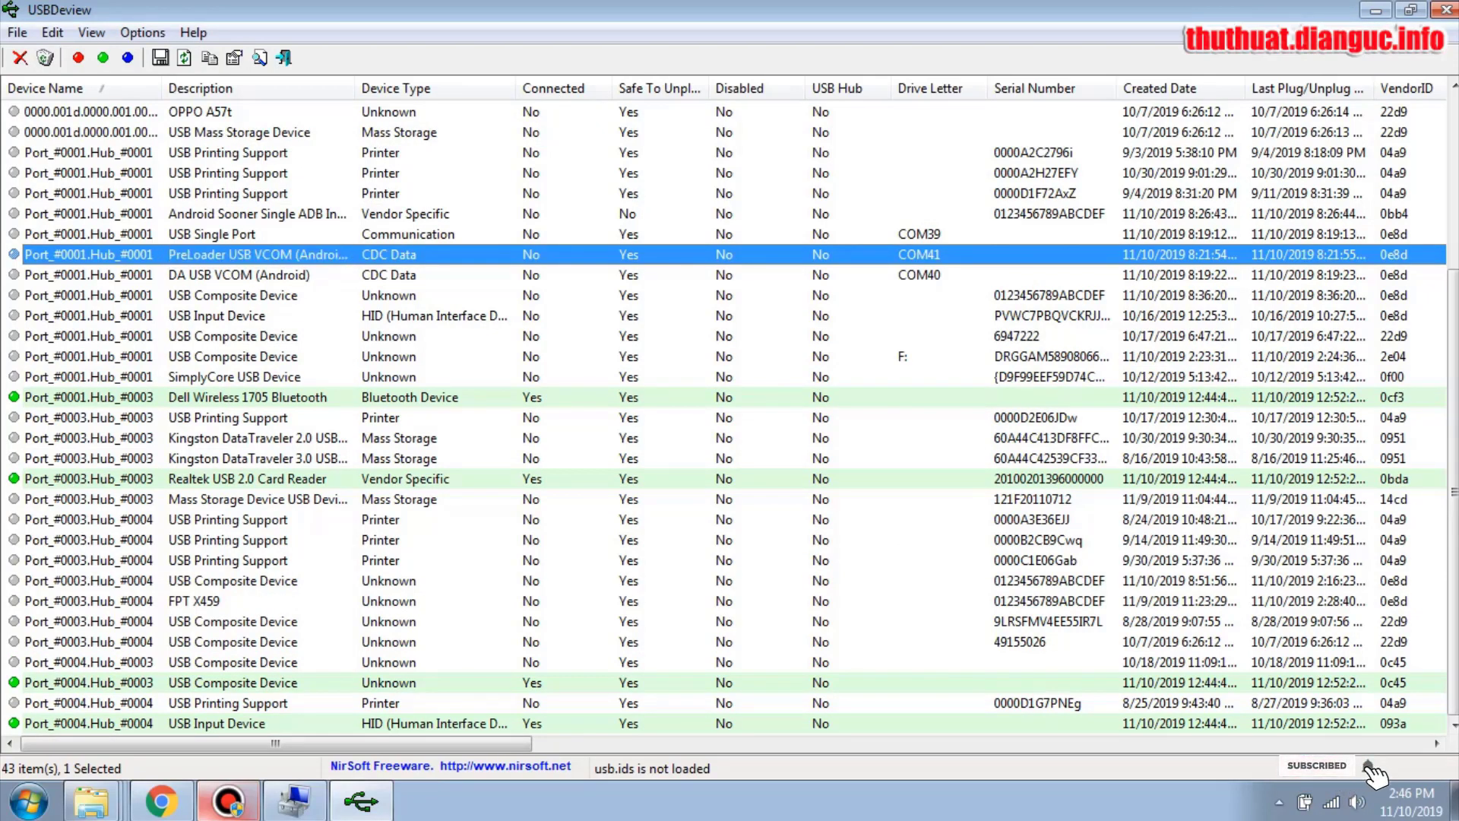
click(258, 275)
click(258, 255)
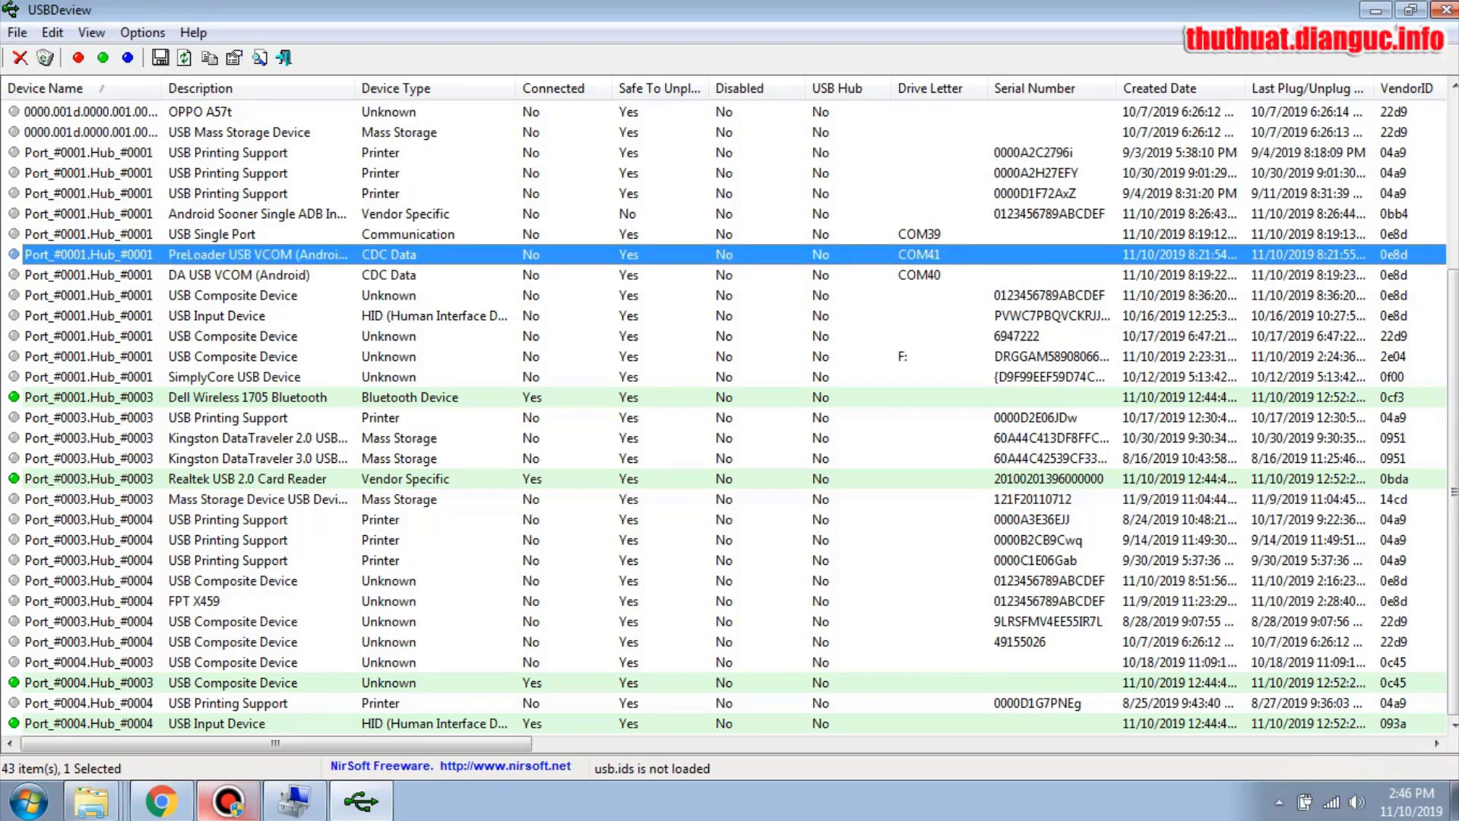
right_click(255, 257)
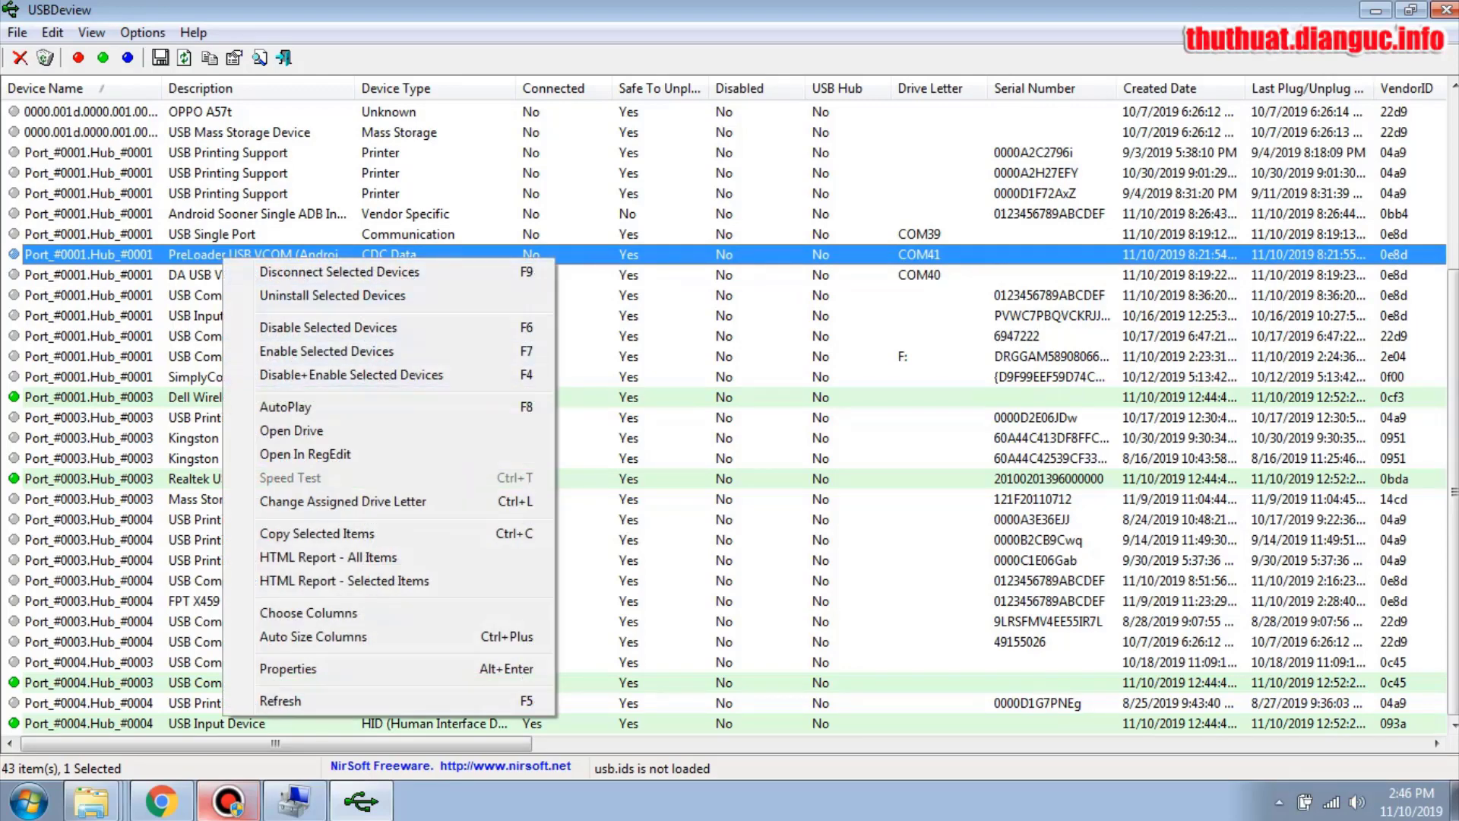
click(332, 295)
click(762, 472)
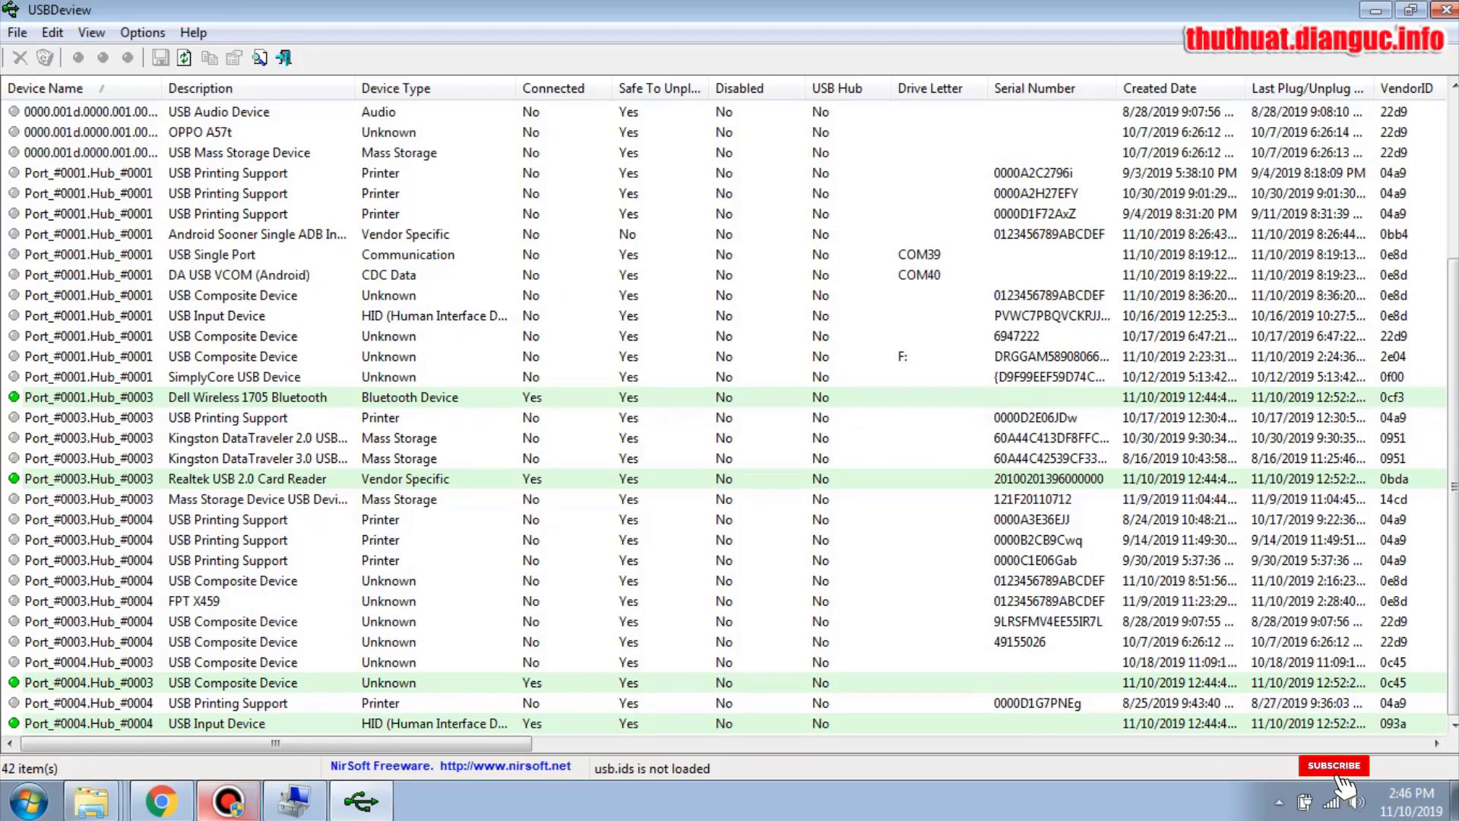
click(763, 396)
click(1445, 10)
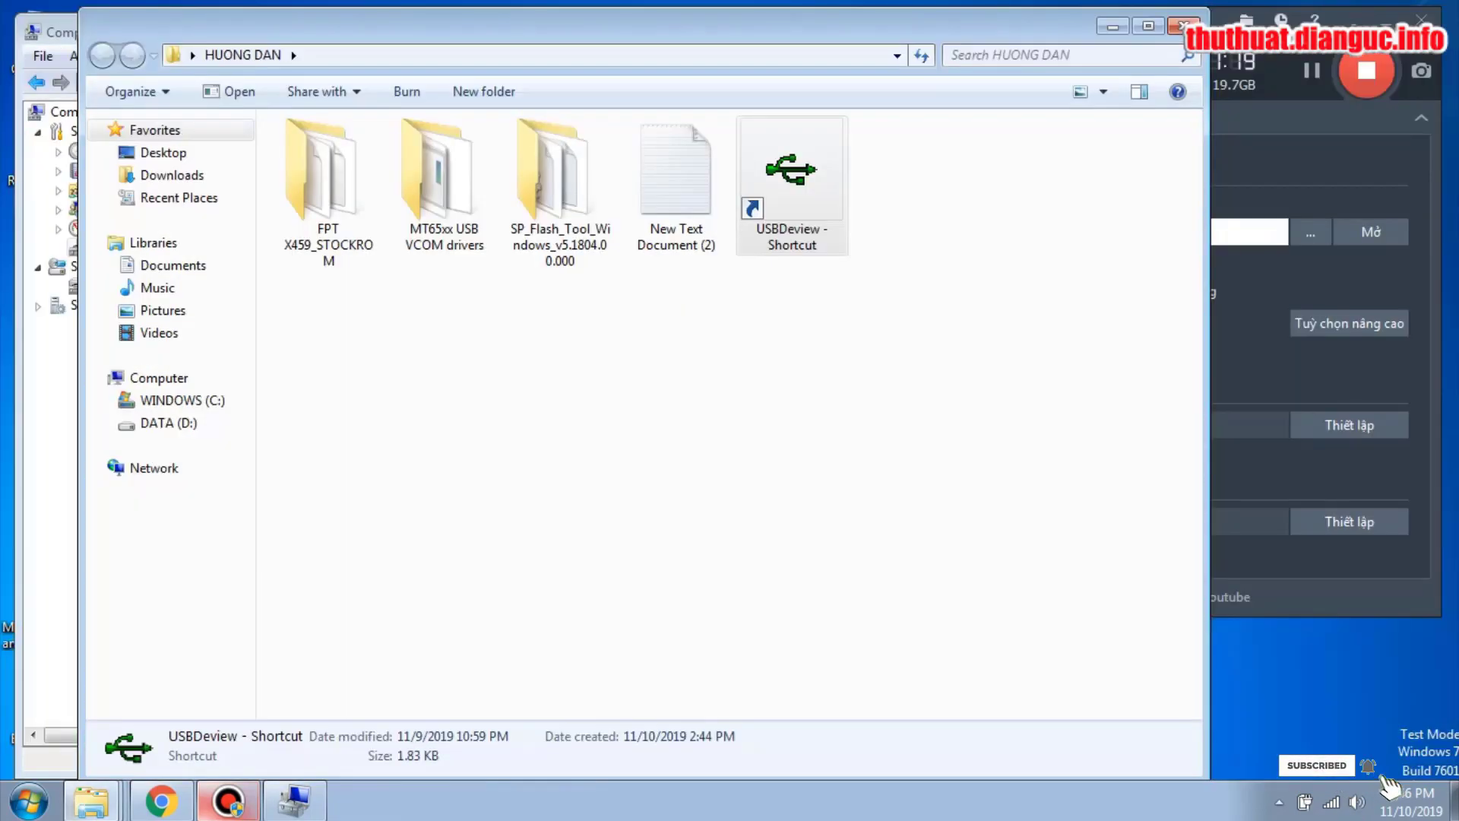
Step: Select the MT65xx USB VCOM drivers folder, move its window aside and switch to Computer Management
click(730, 380)
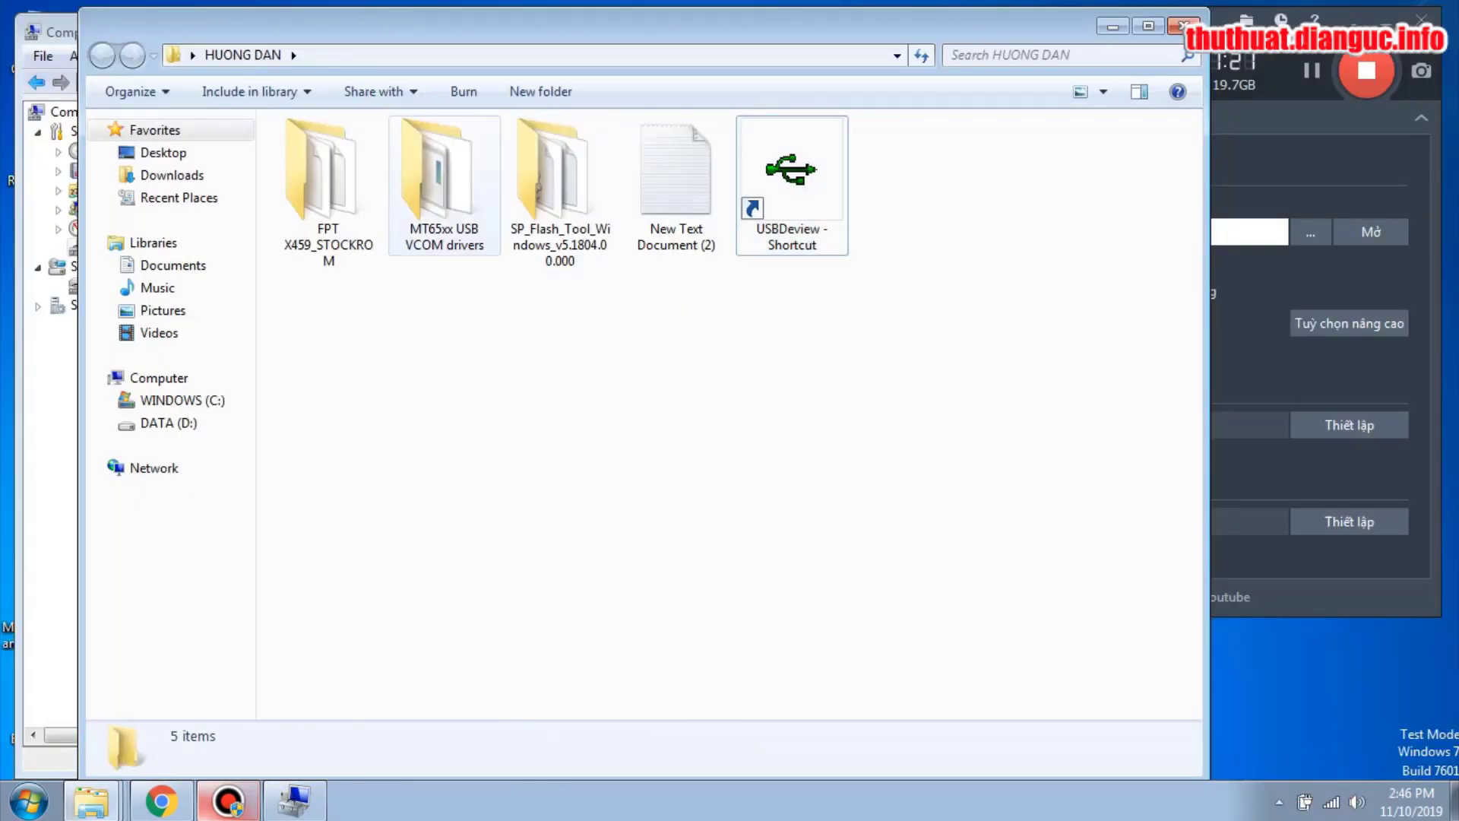
click(444, 184)
drag(593, 26, 893, 33)
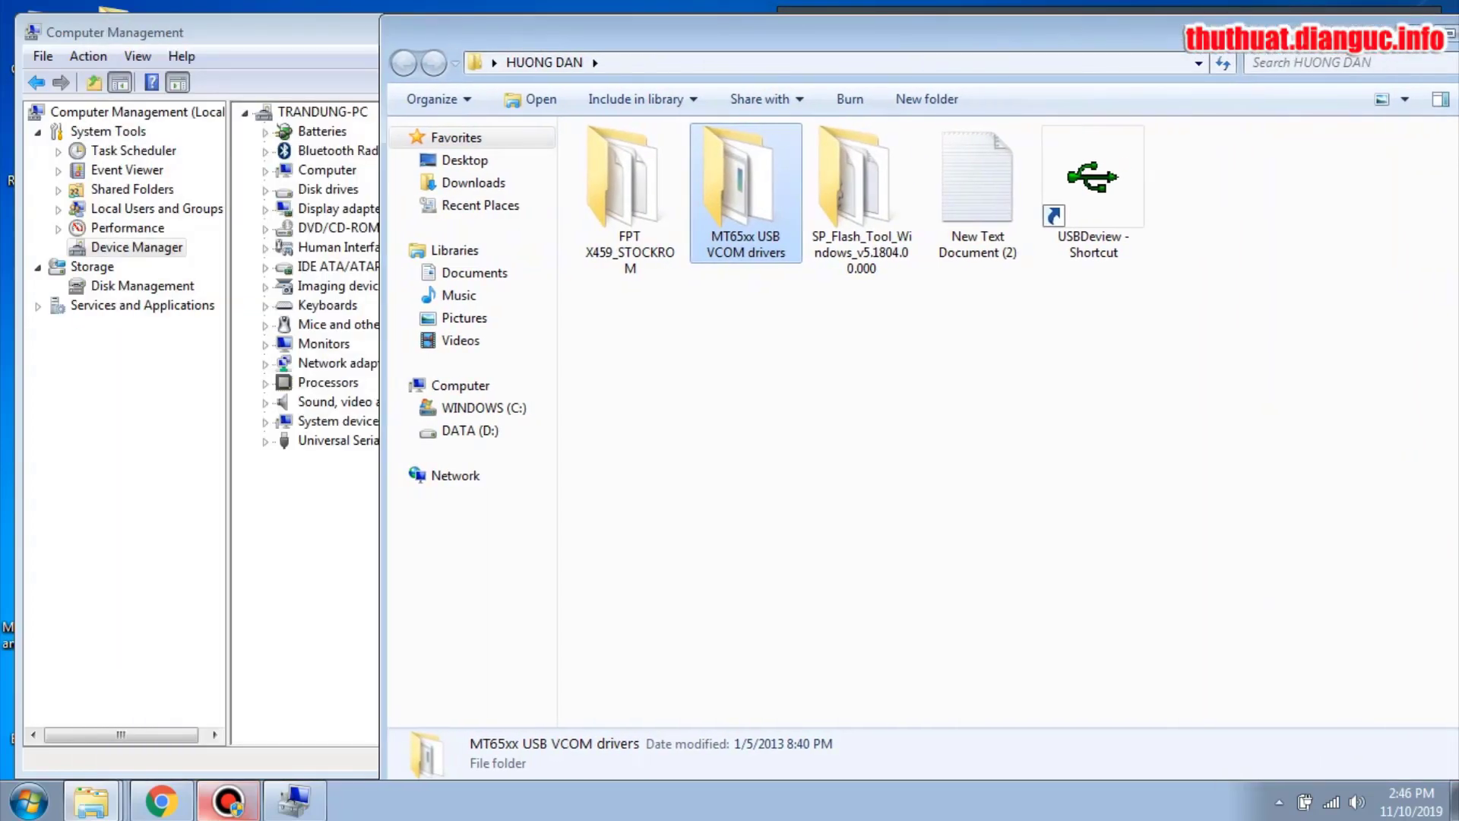
key(alt+Tab)
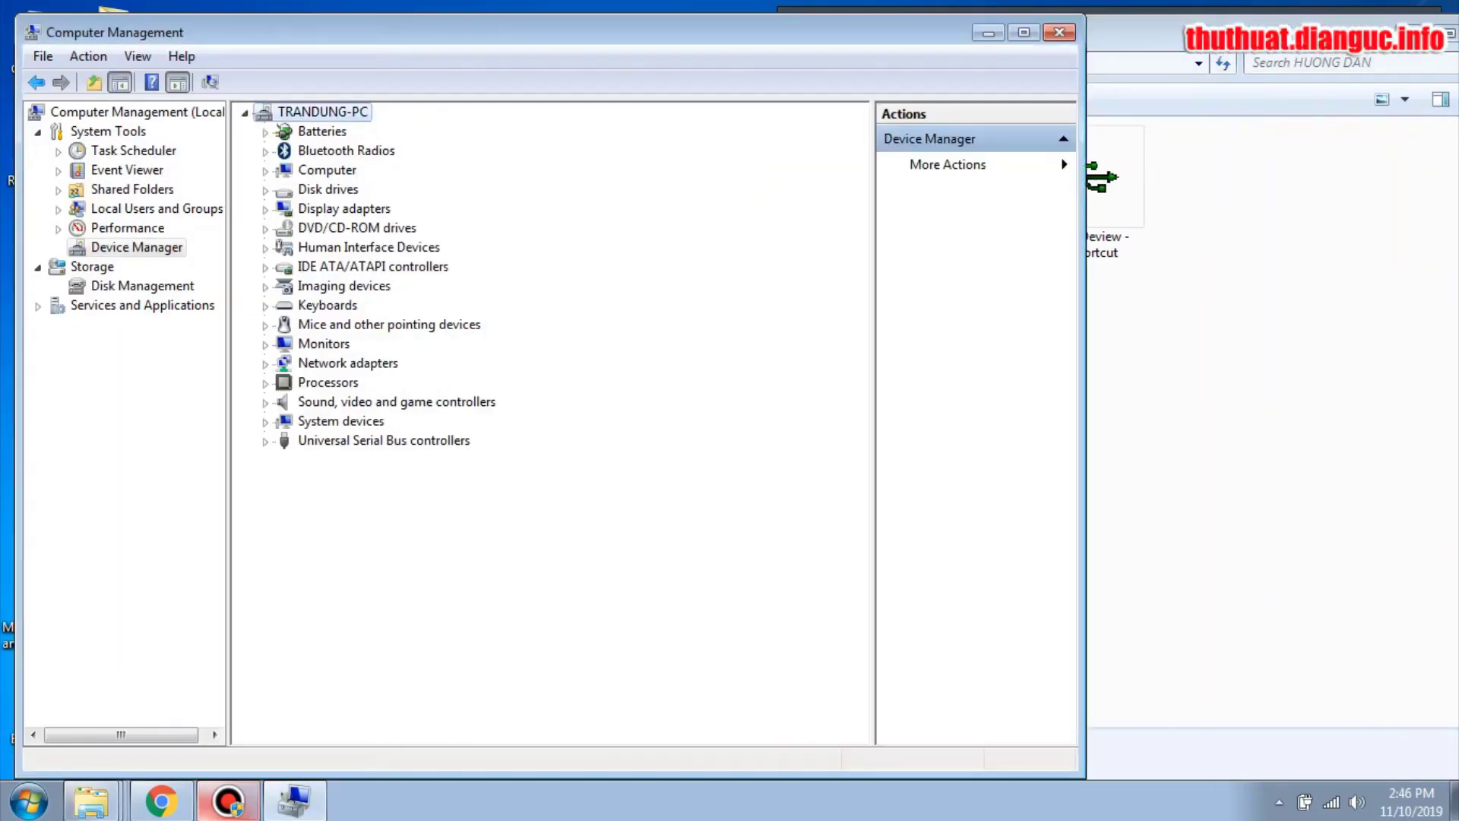
Step: Start adding legacy hardware to the computer, choosing manual selection from a list and Show All Devices
right_click(309, 112)
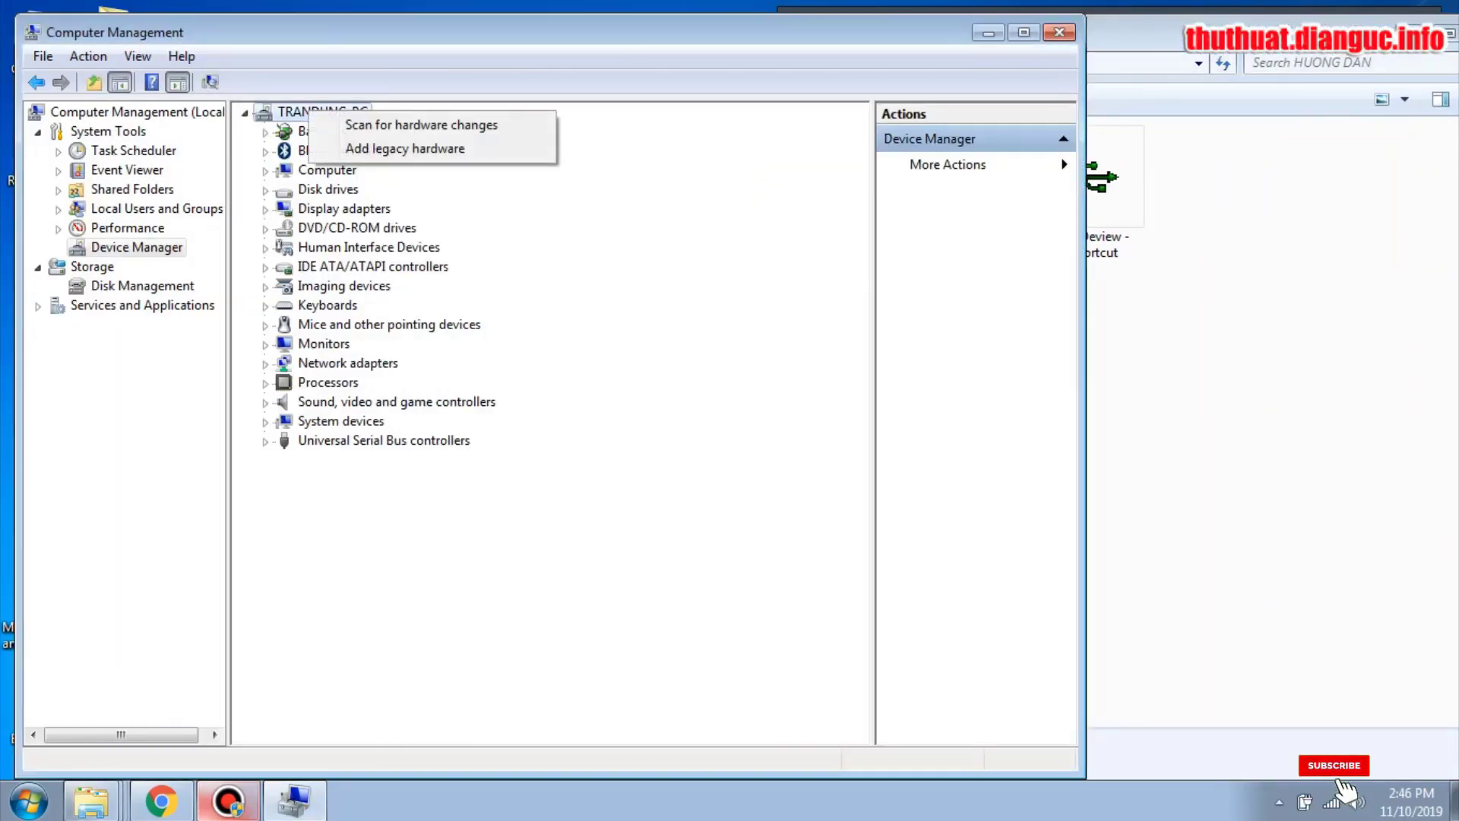
click(404, 148)
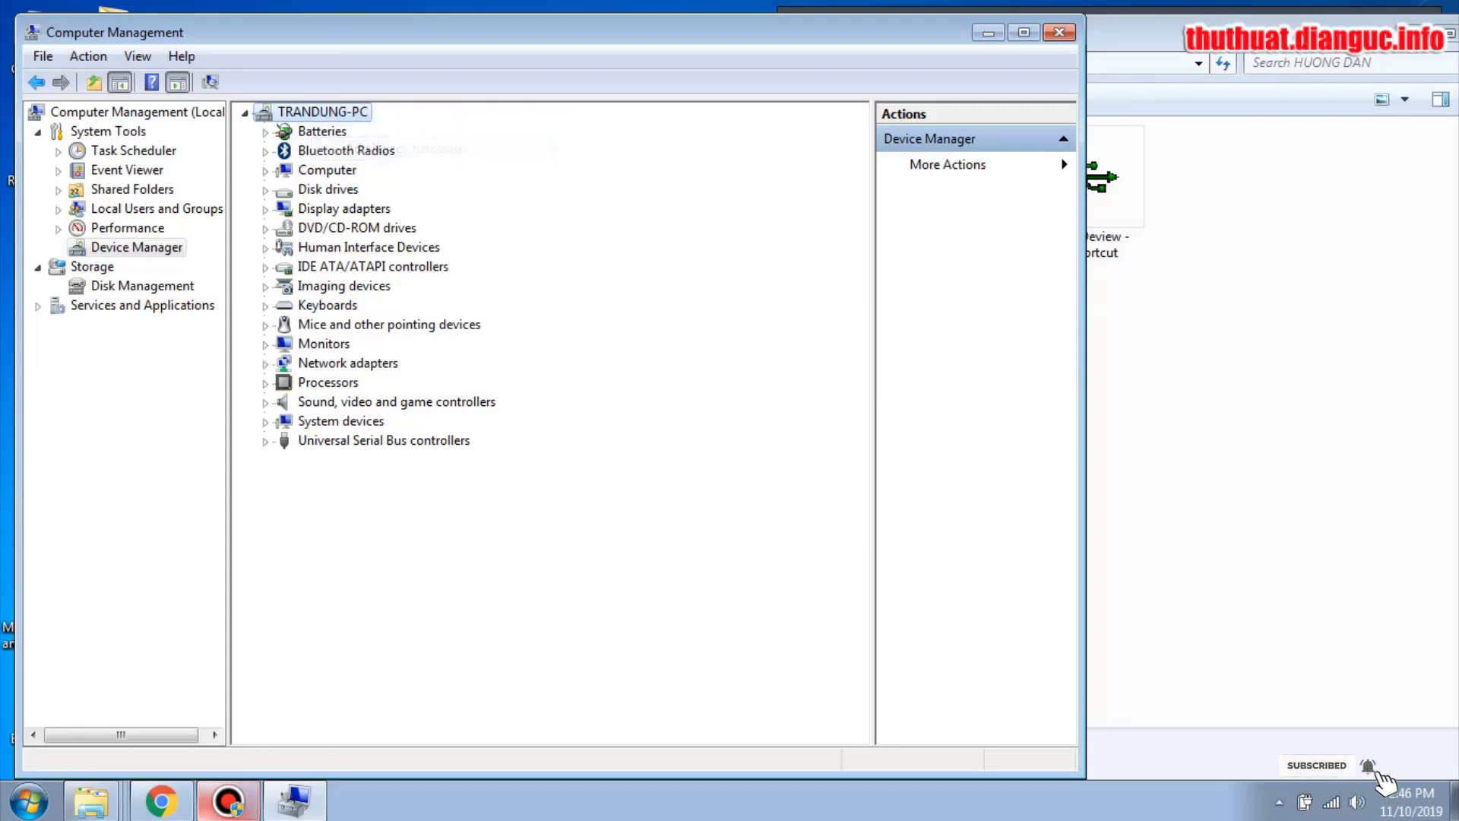
key(Return)
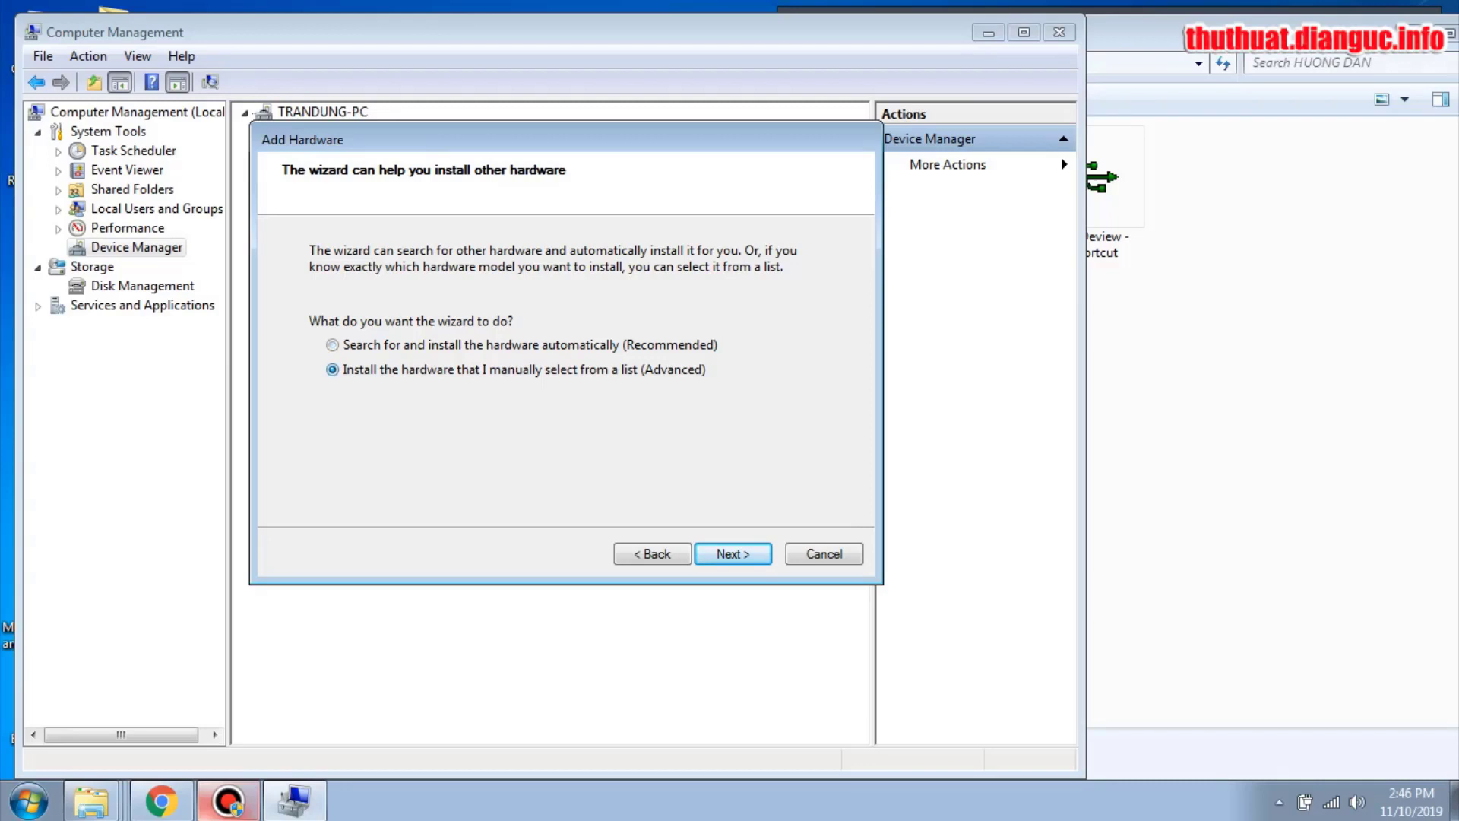
key(Return)
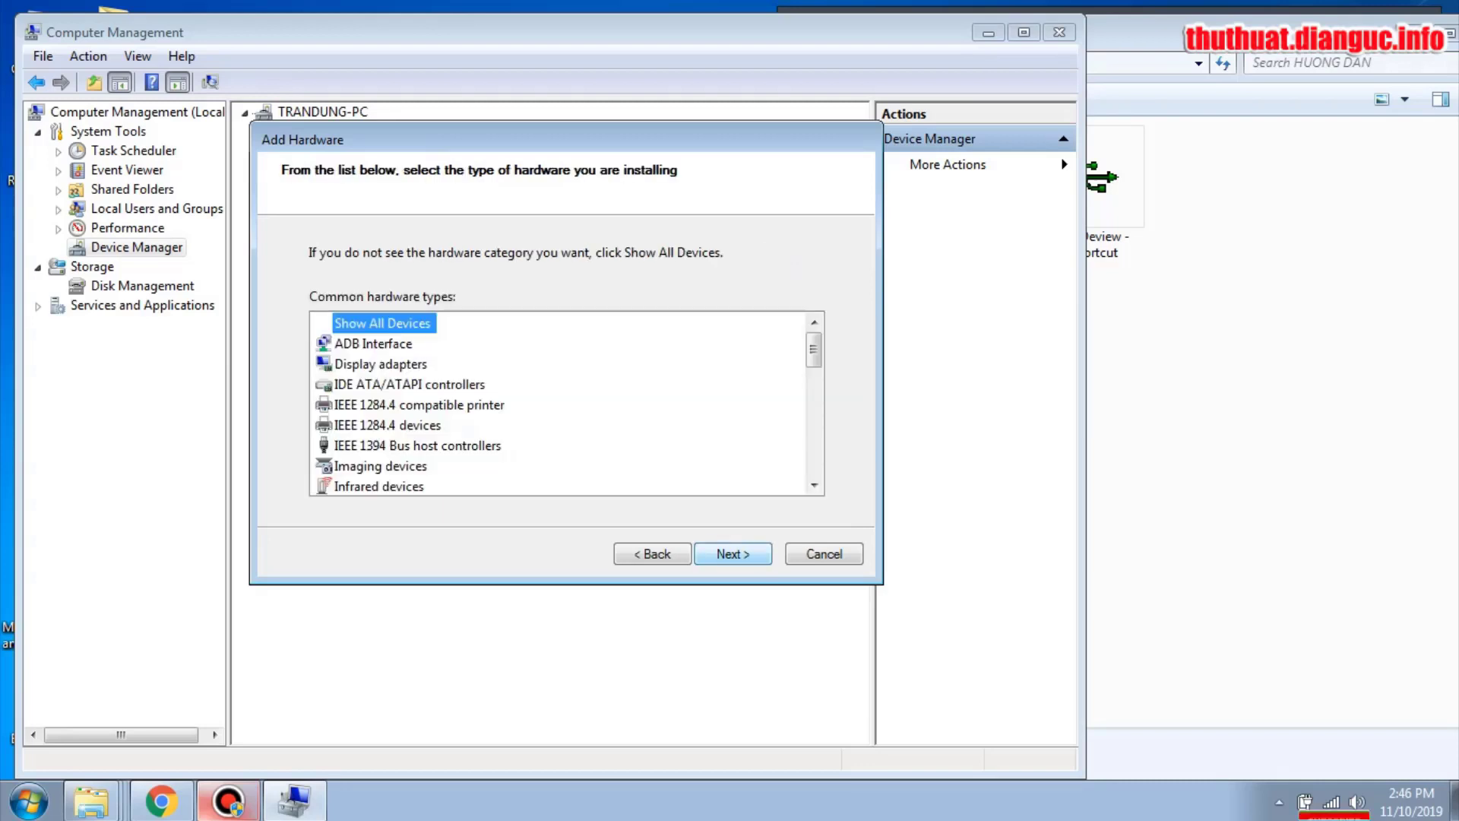
key(Return)
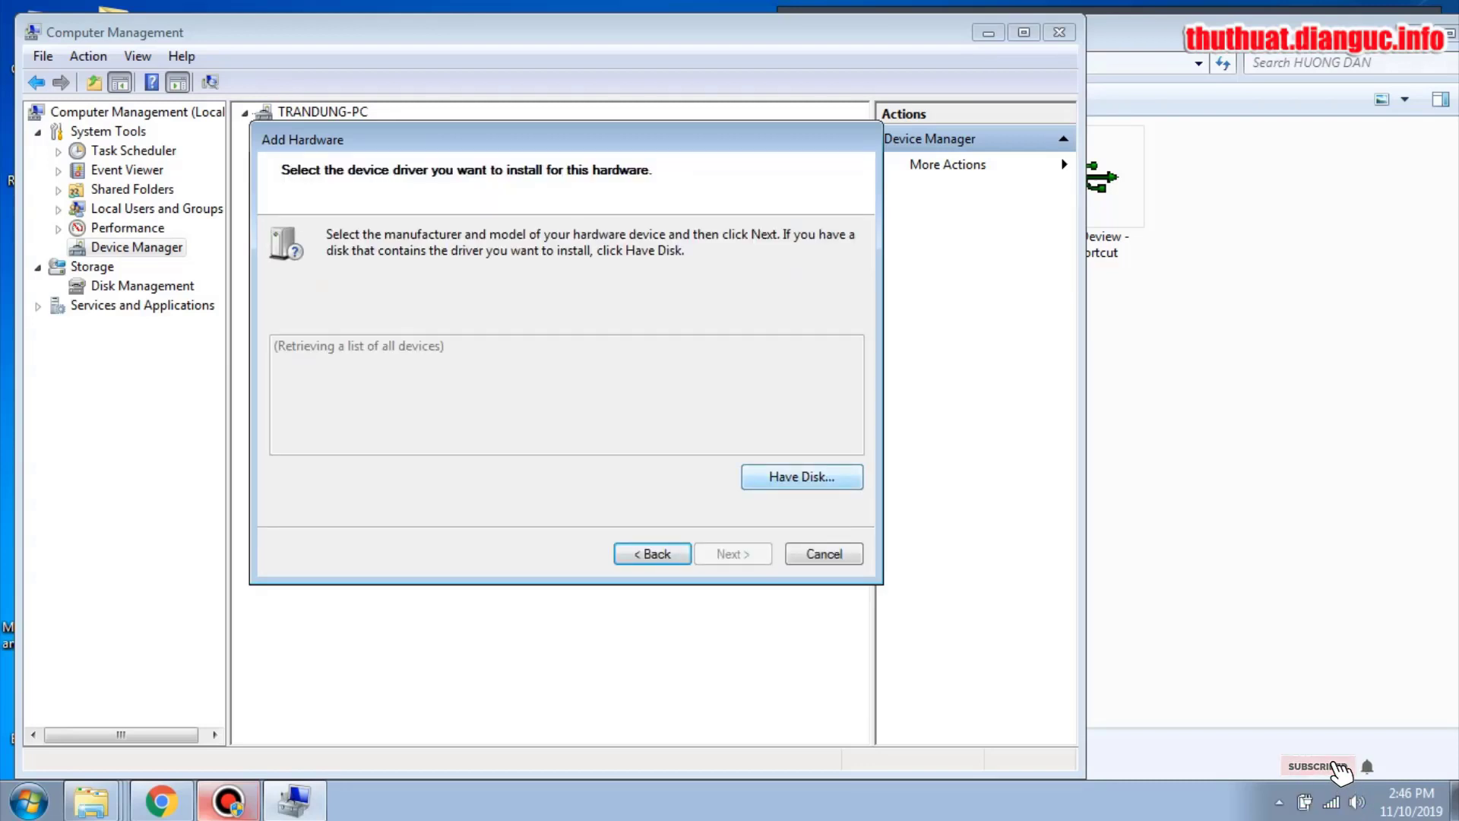
Step: Load the usb2ser_Win764 setup file from disk, found in Desktop > HUONG DAN > MT65xx USB VCOM drivers > Win7
click(801, 476)
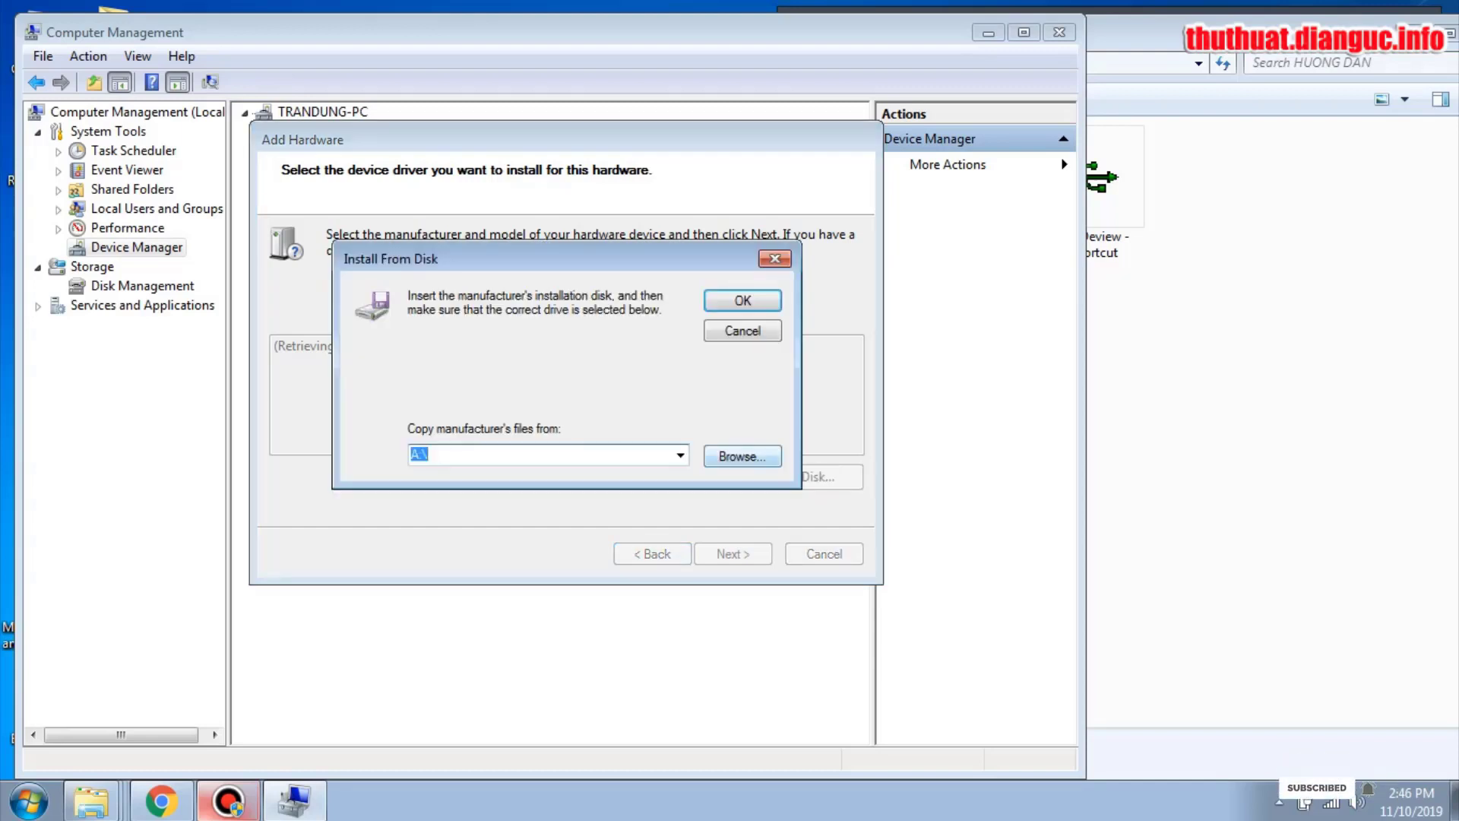
click(742, 456)
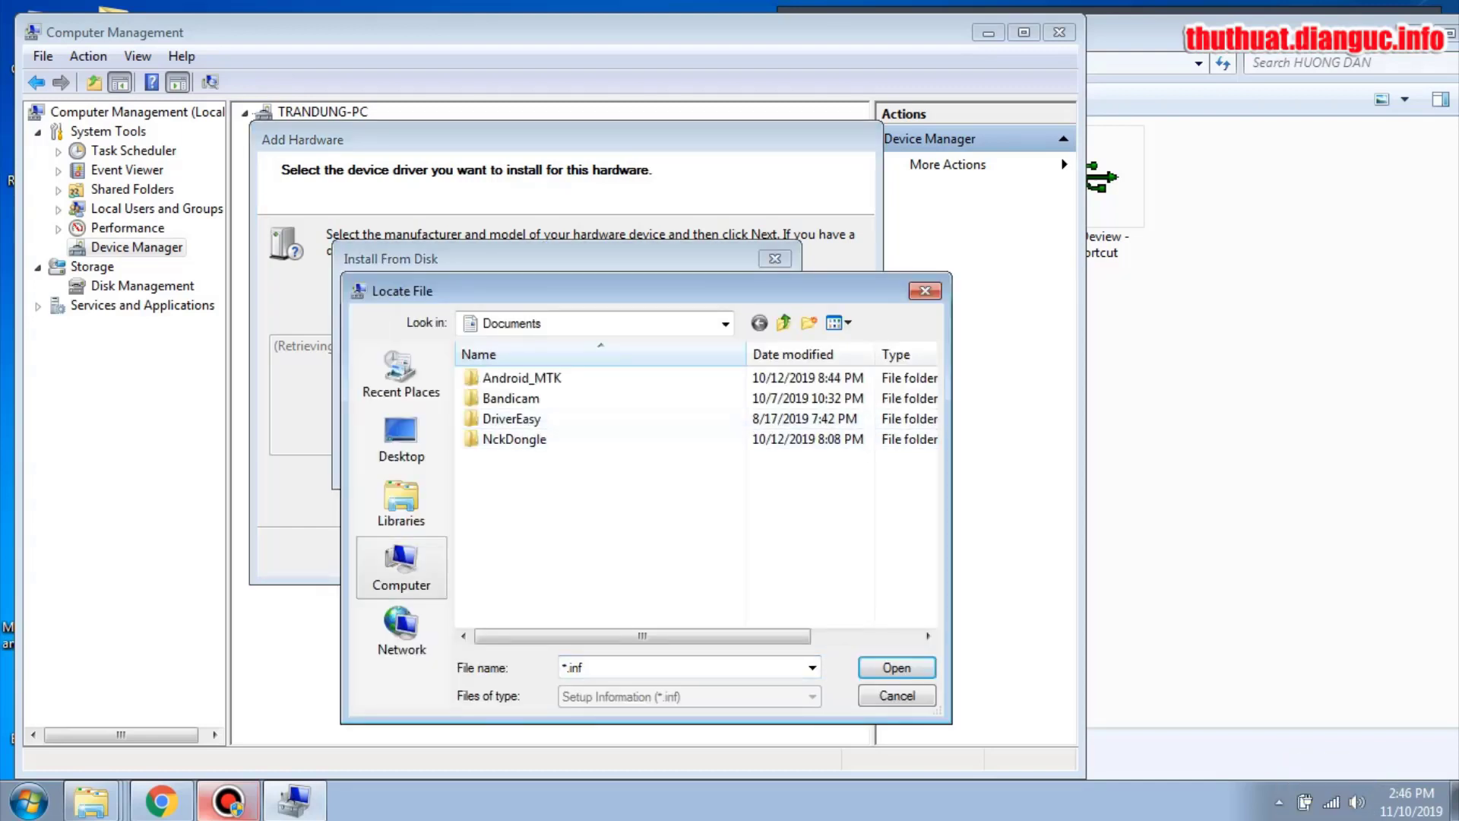
click(402, 439)
double_click(791, 484)
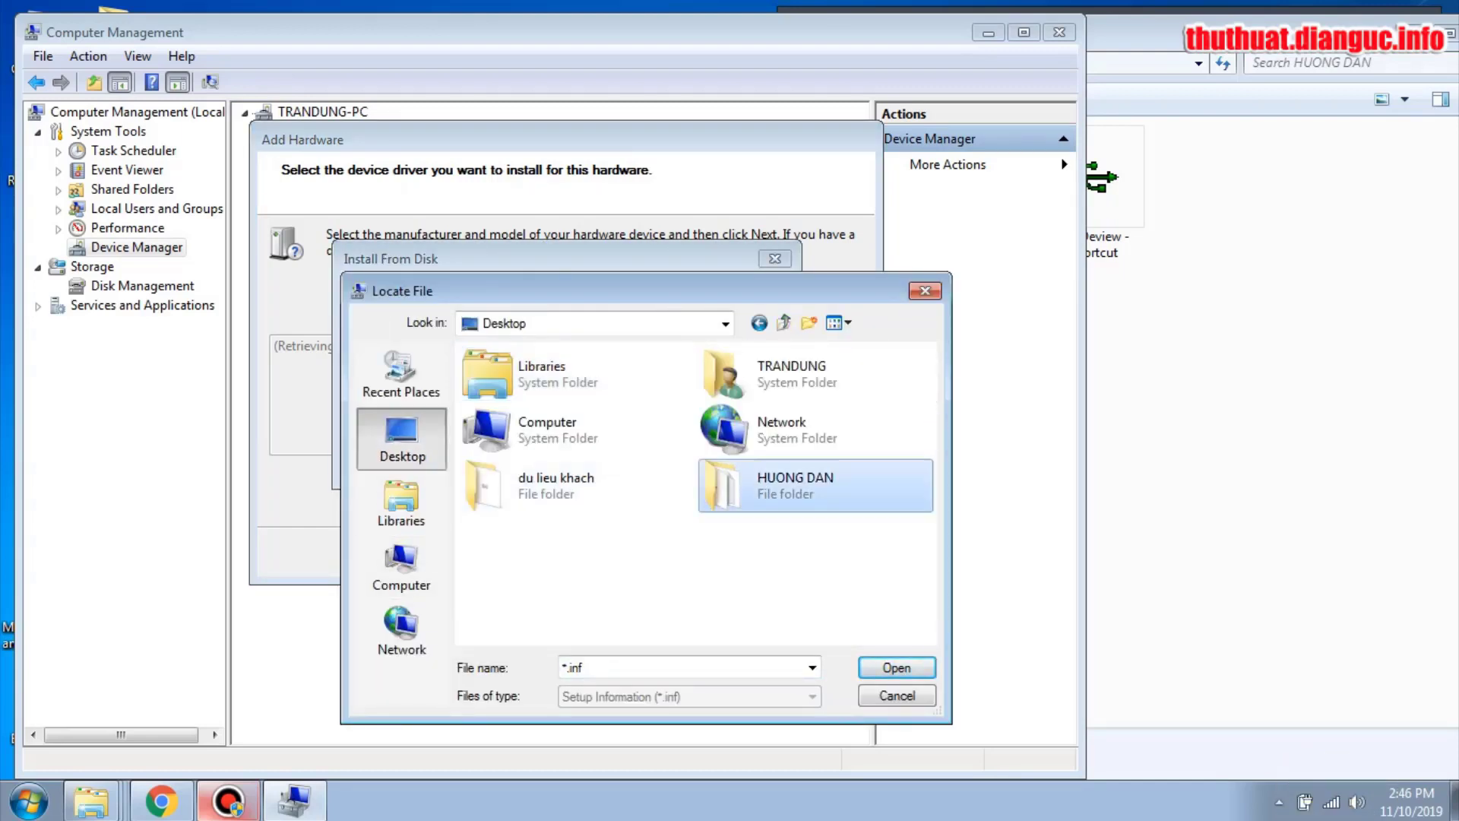
double_click(559, 399)
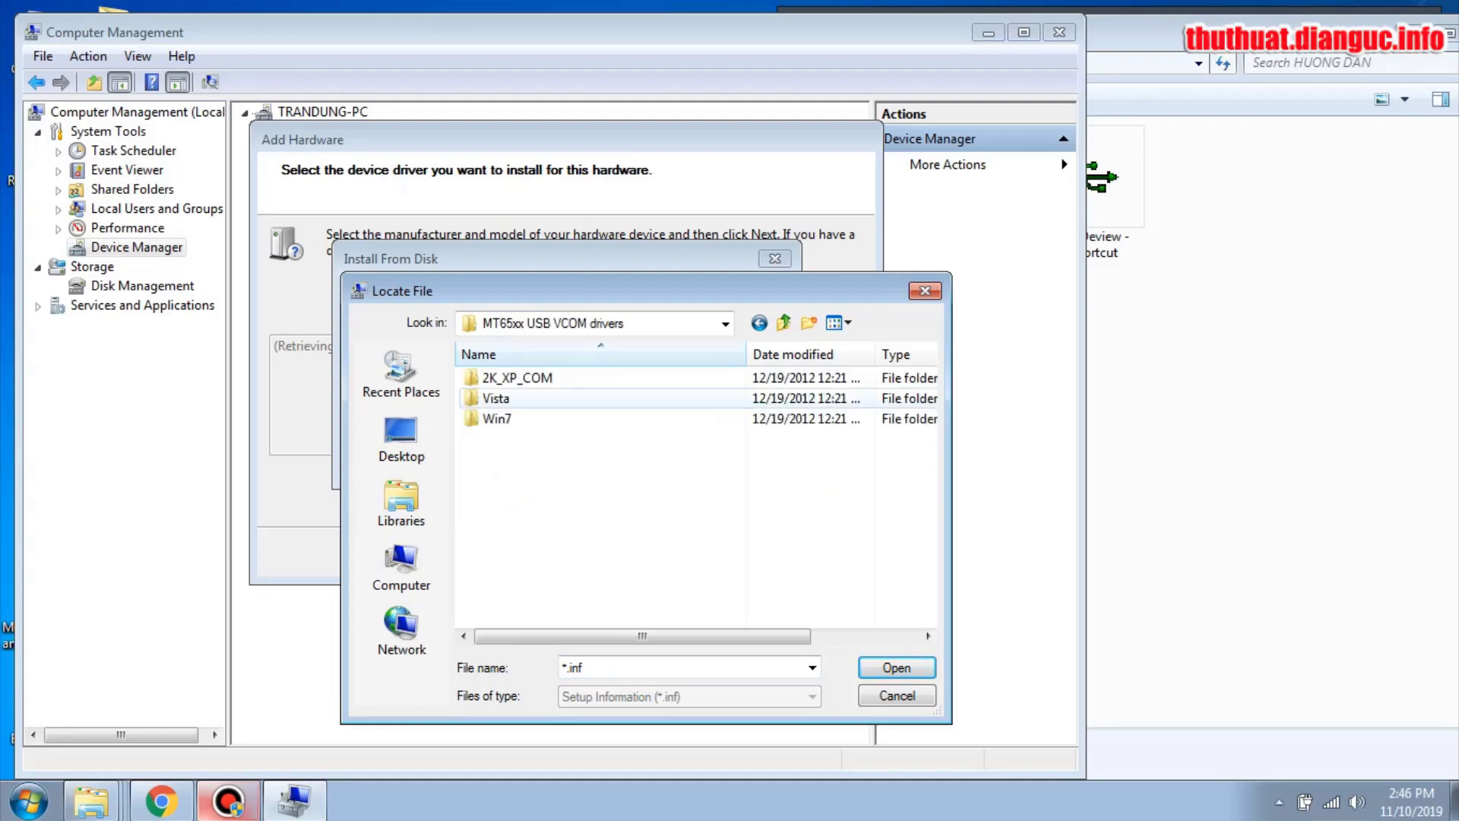
double_click(497, 418)
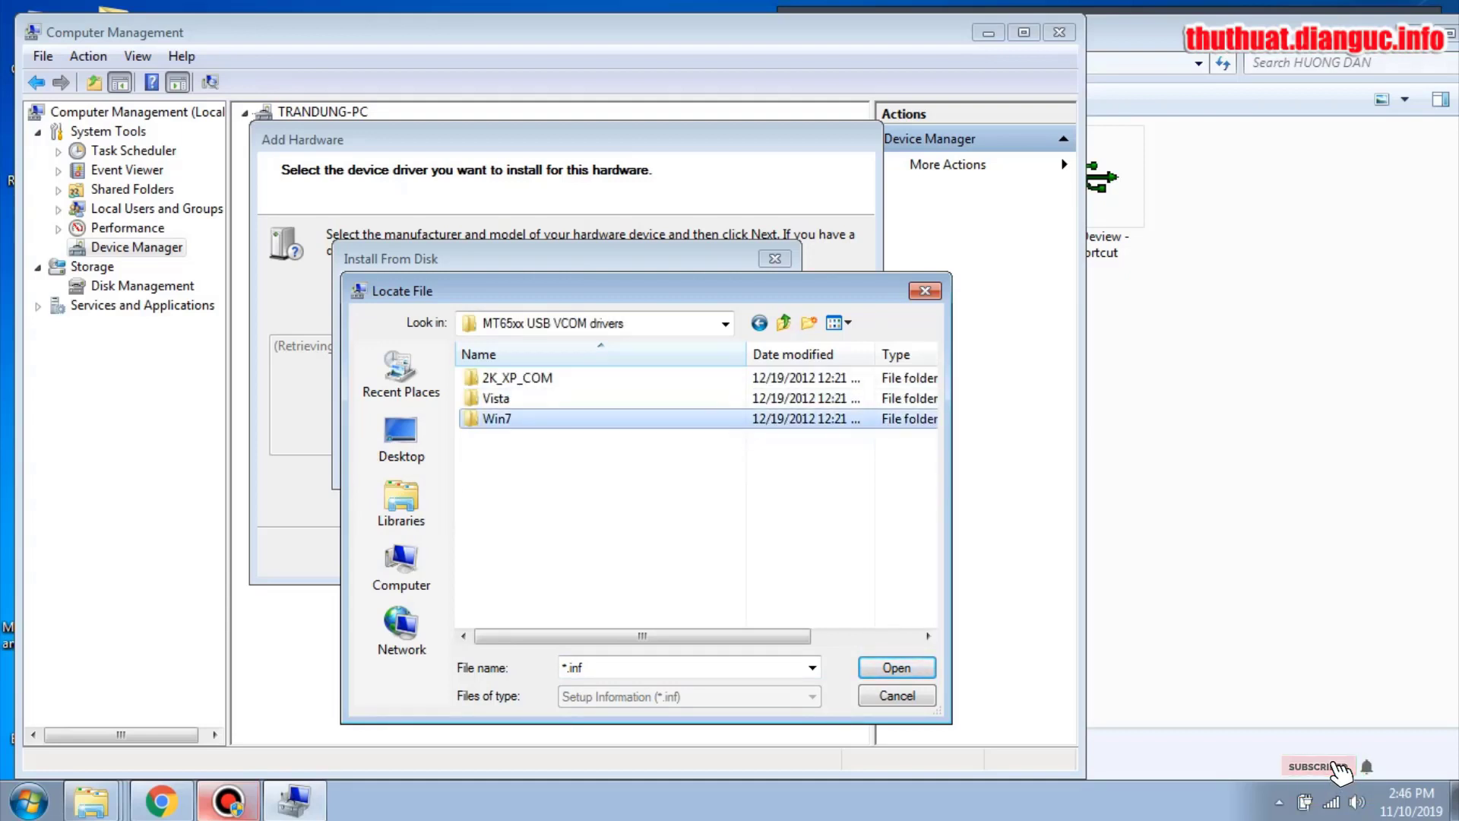
double_click(528, 419)
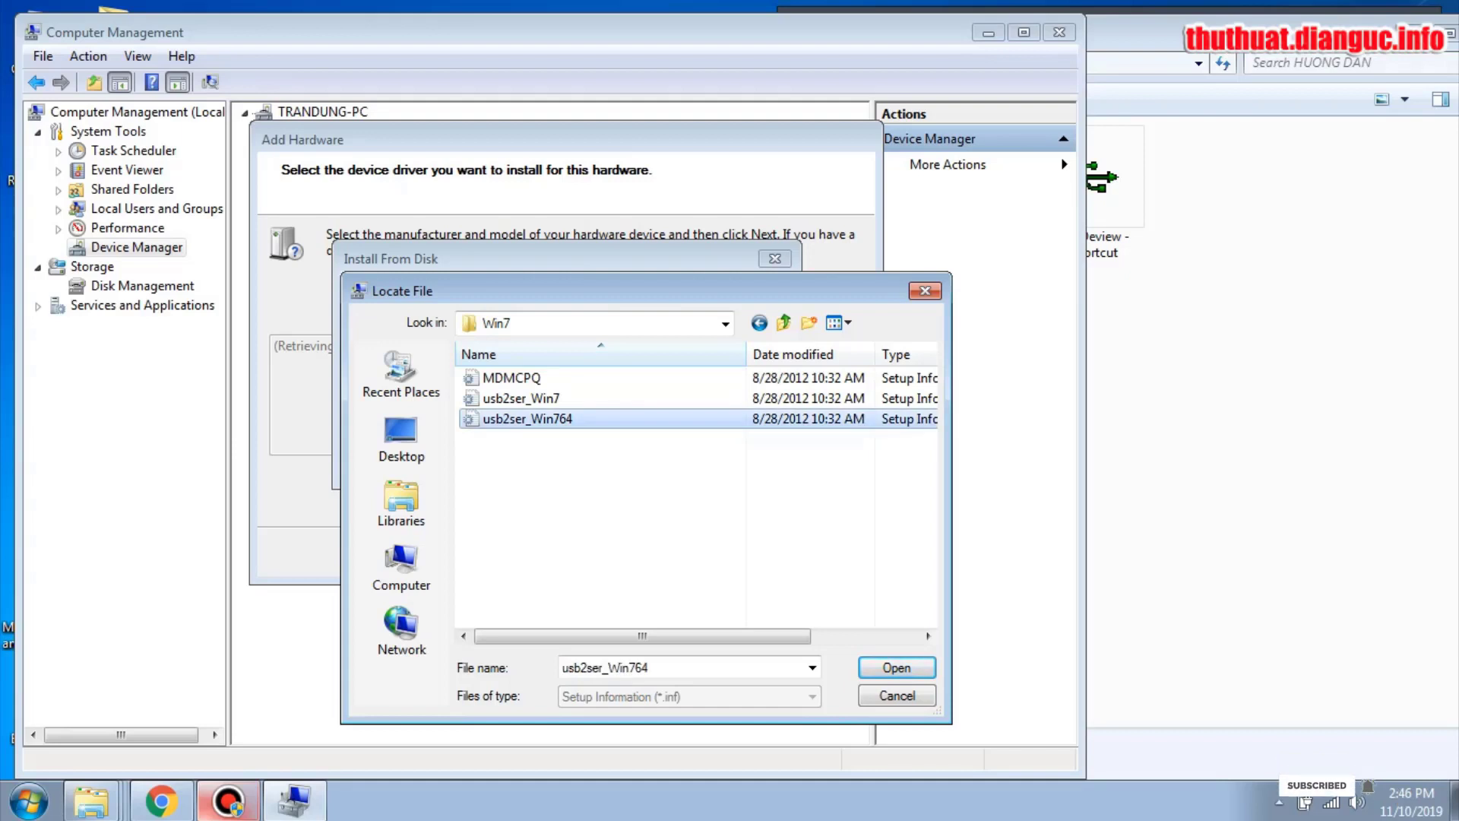
key(Return)
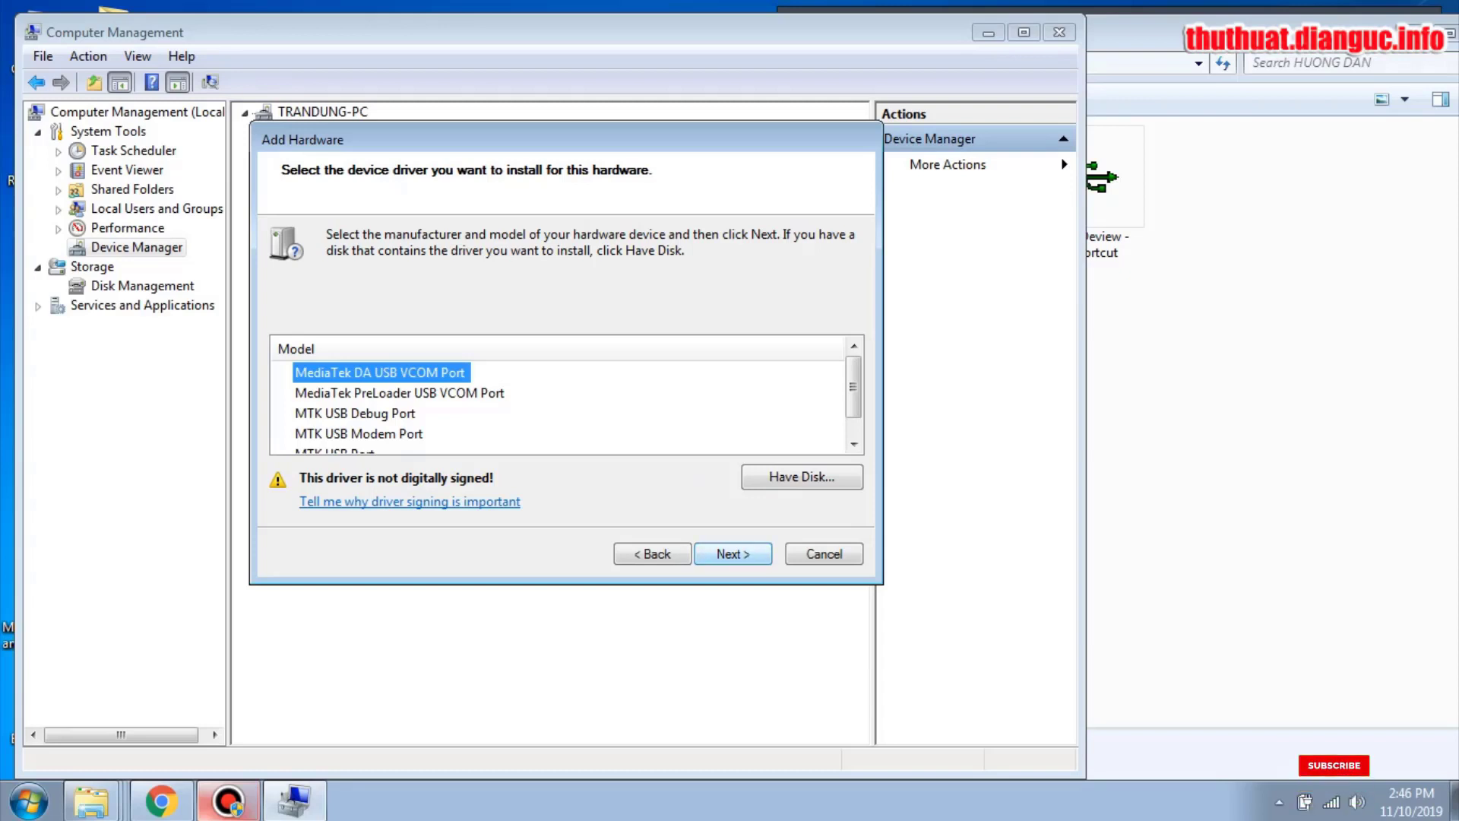
Step: Install the MediaTek DA USB VCOM Port model, allowing the unverified driver software anyway, and finish the wizard
key(Return)
key(Return)
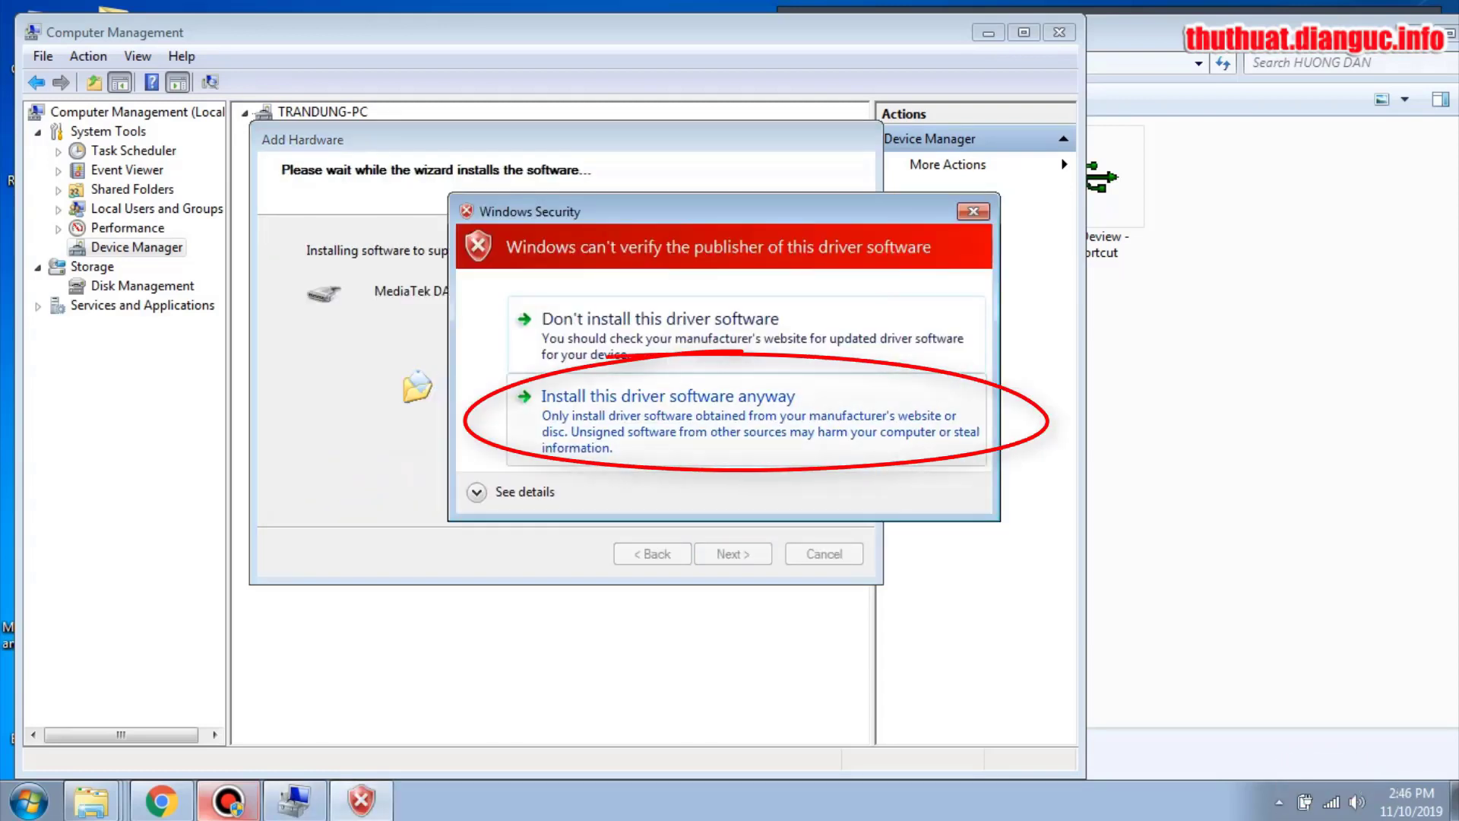
click(667, 418)
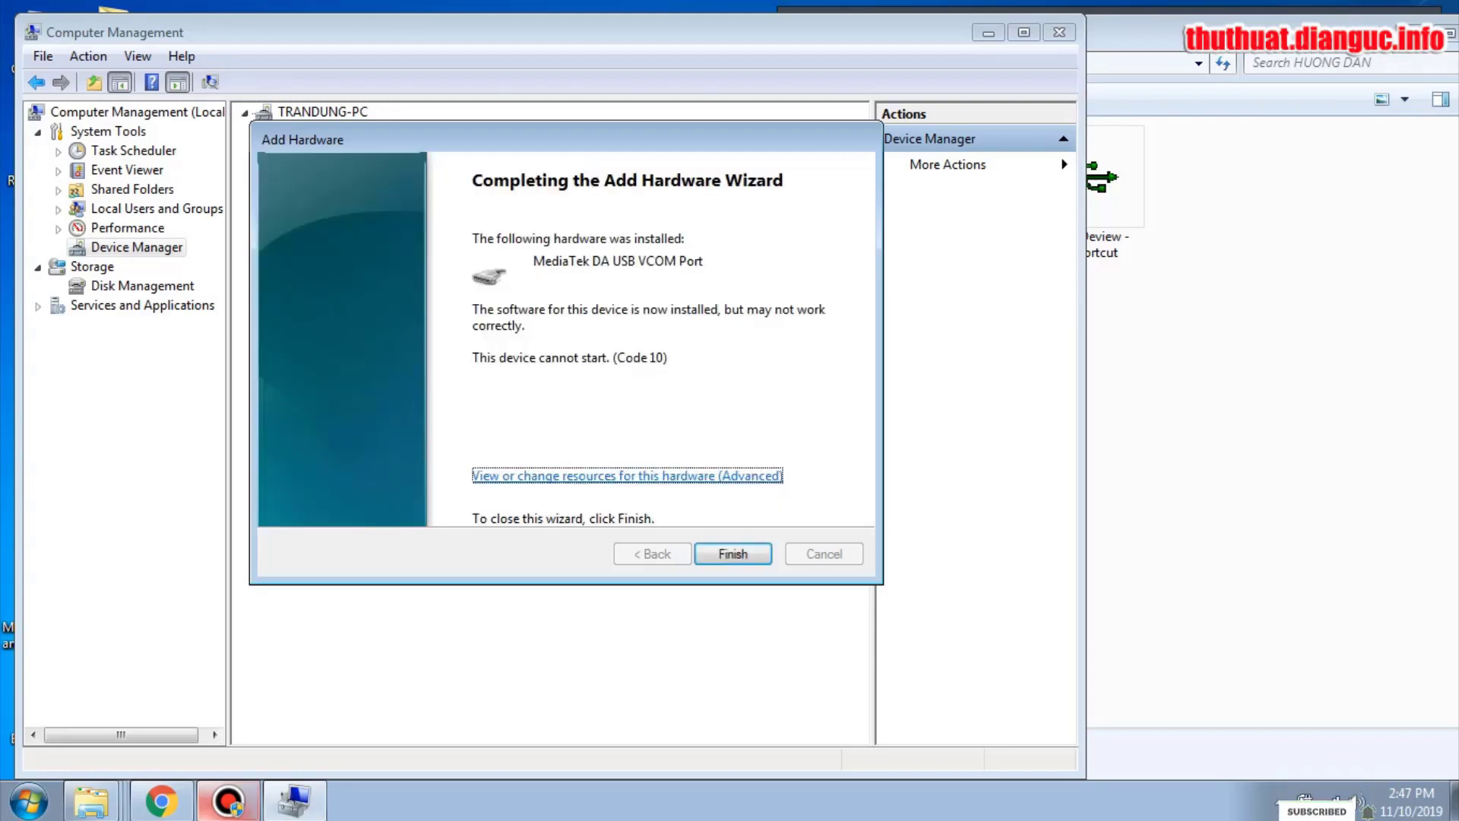
key(Return)
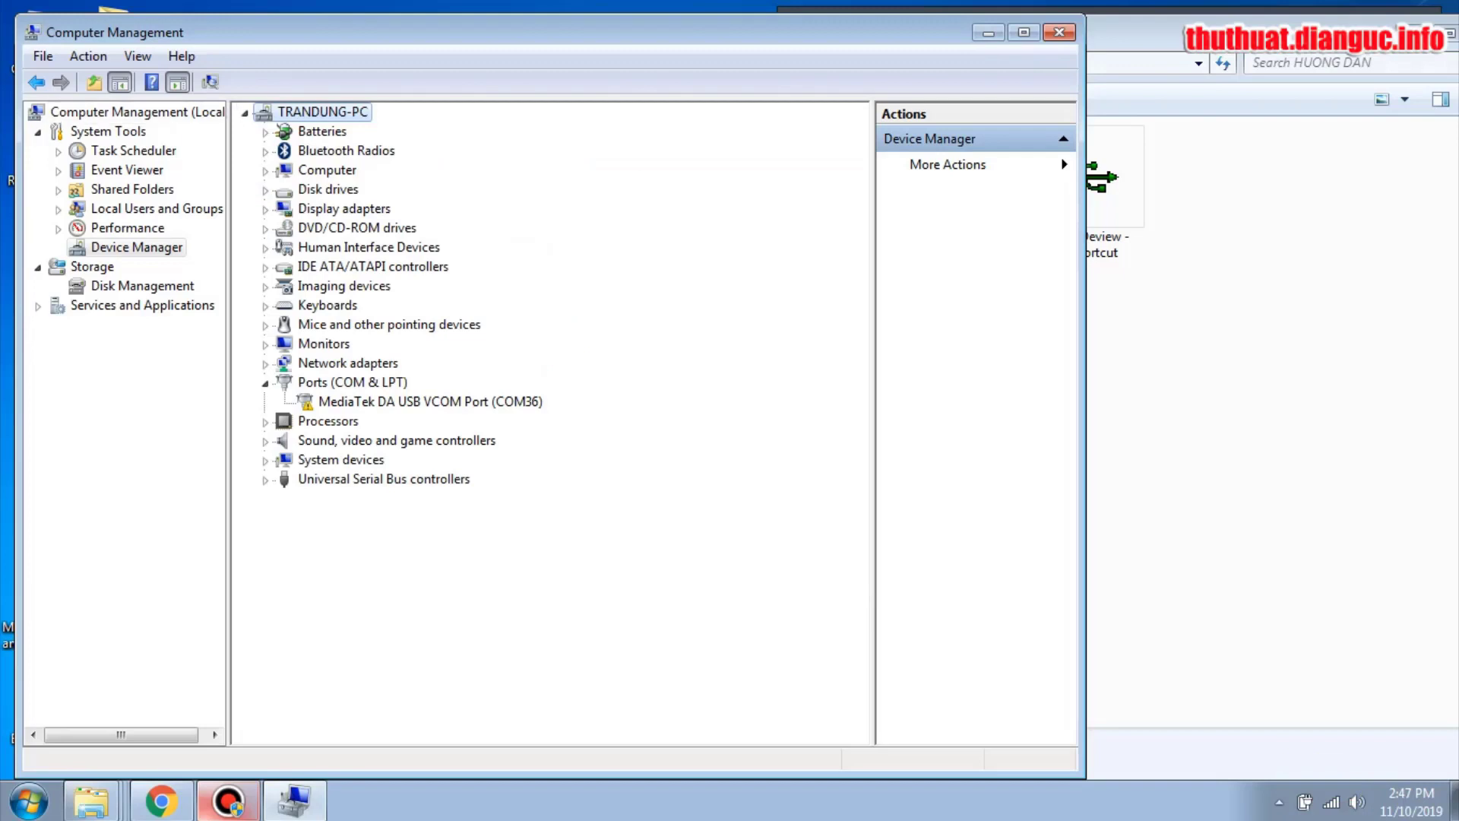
Step: Start adding another legacy hardware device to the computer, choosing manual selection from a list and Show All Devices
right_click(270, 111)
key(Return)
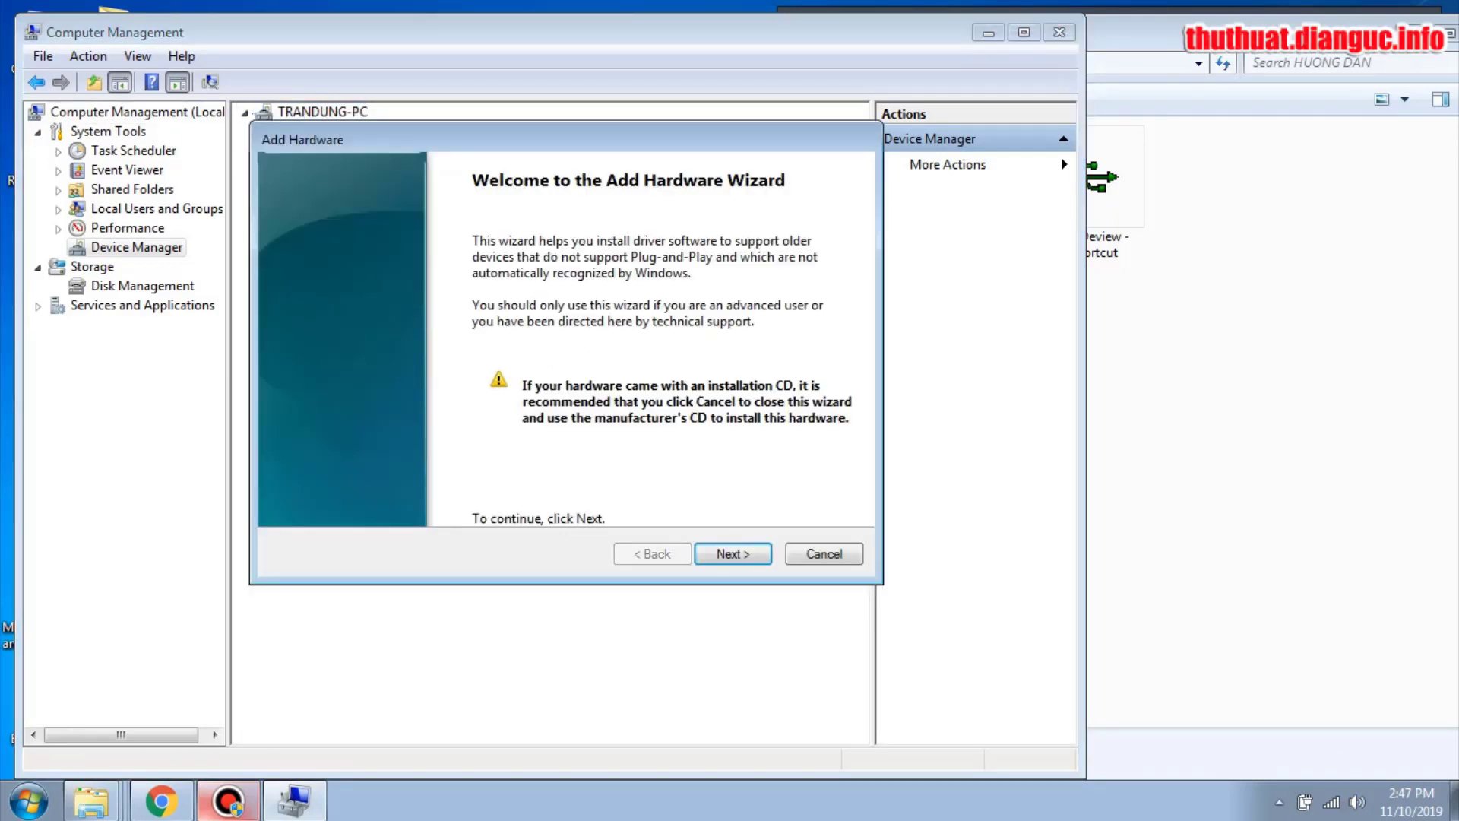
key(Return)
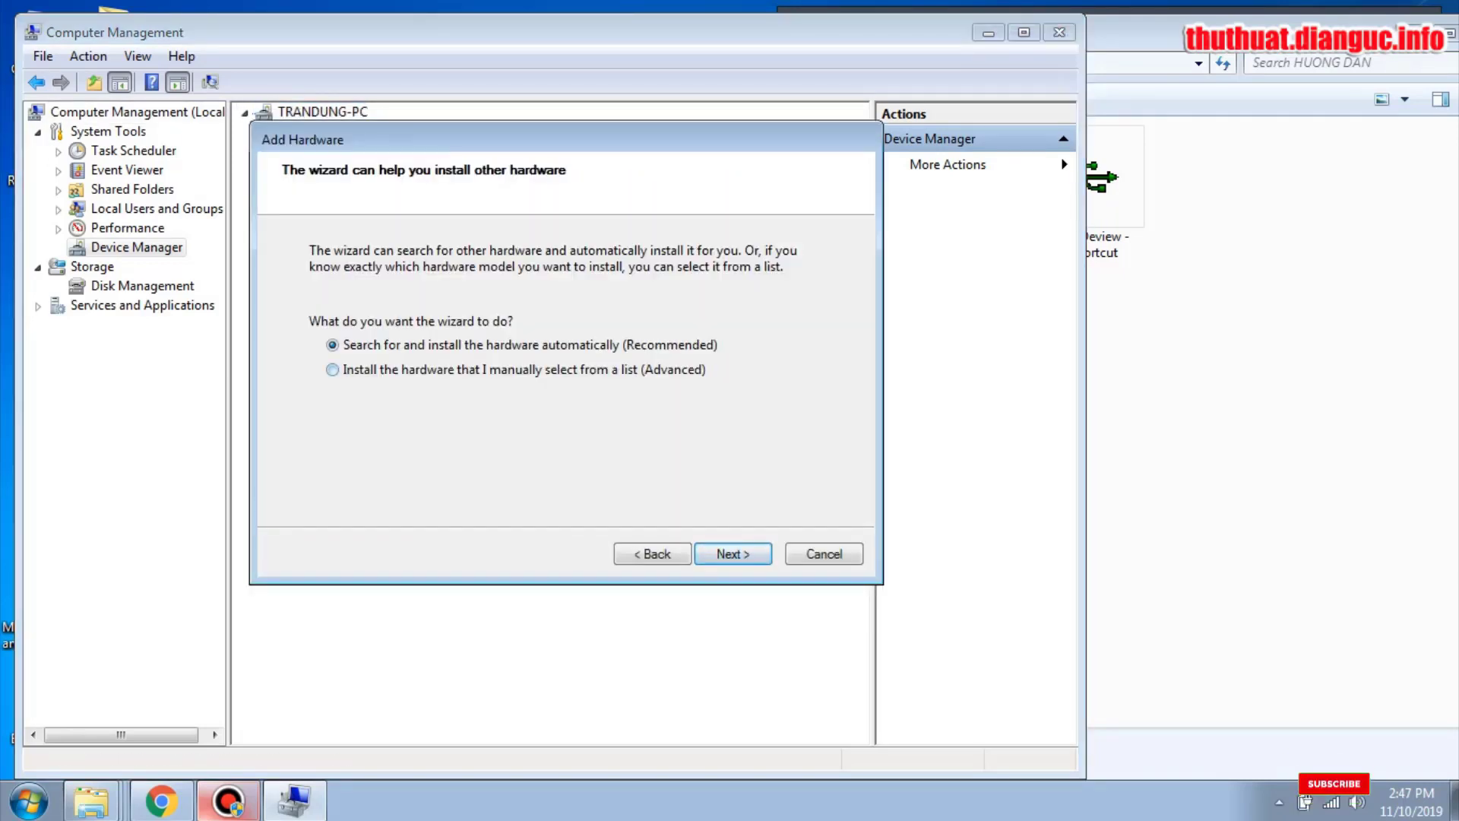
click(333, 370)
key(Return)
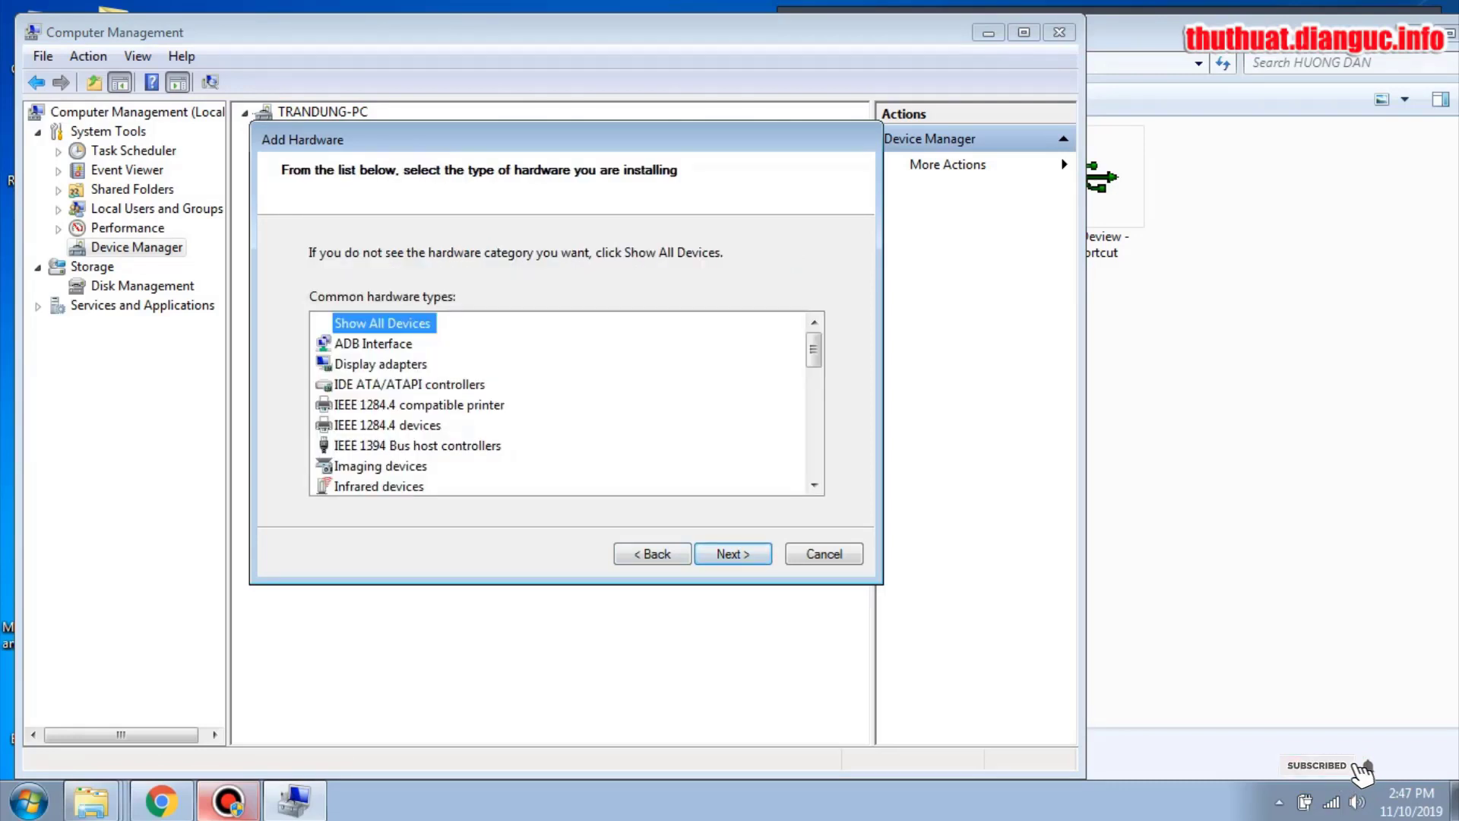
key(Return)
Step: Load the usb2ser_Win764 setup file from the Win7 driver folder as the disk source
key(alt+h)
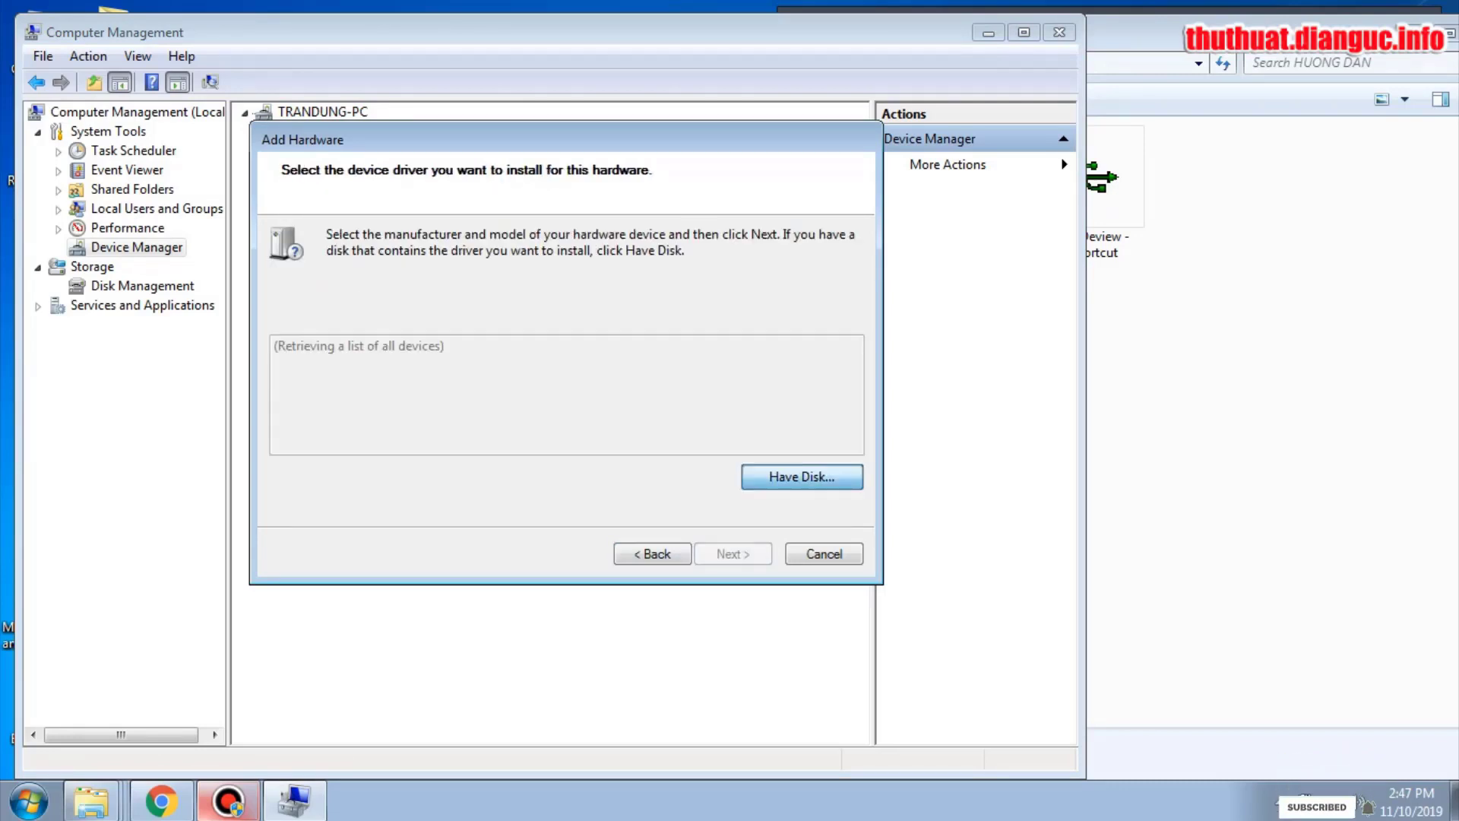
click(742, 456)
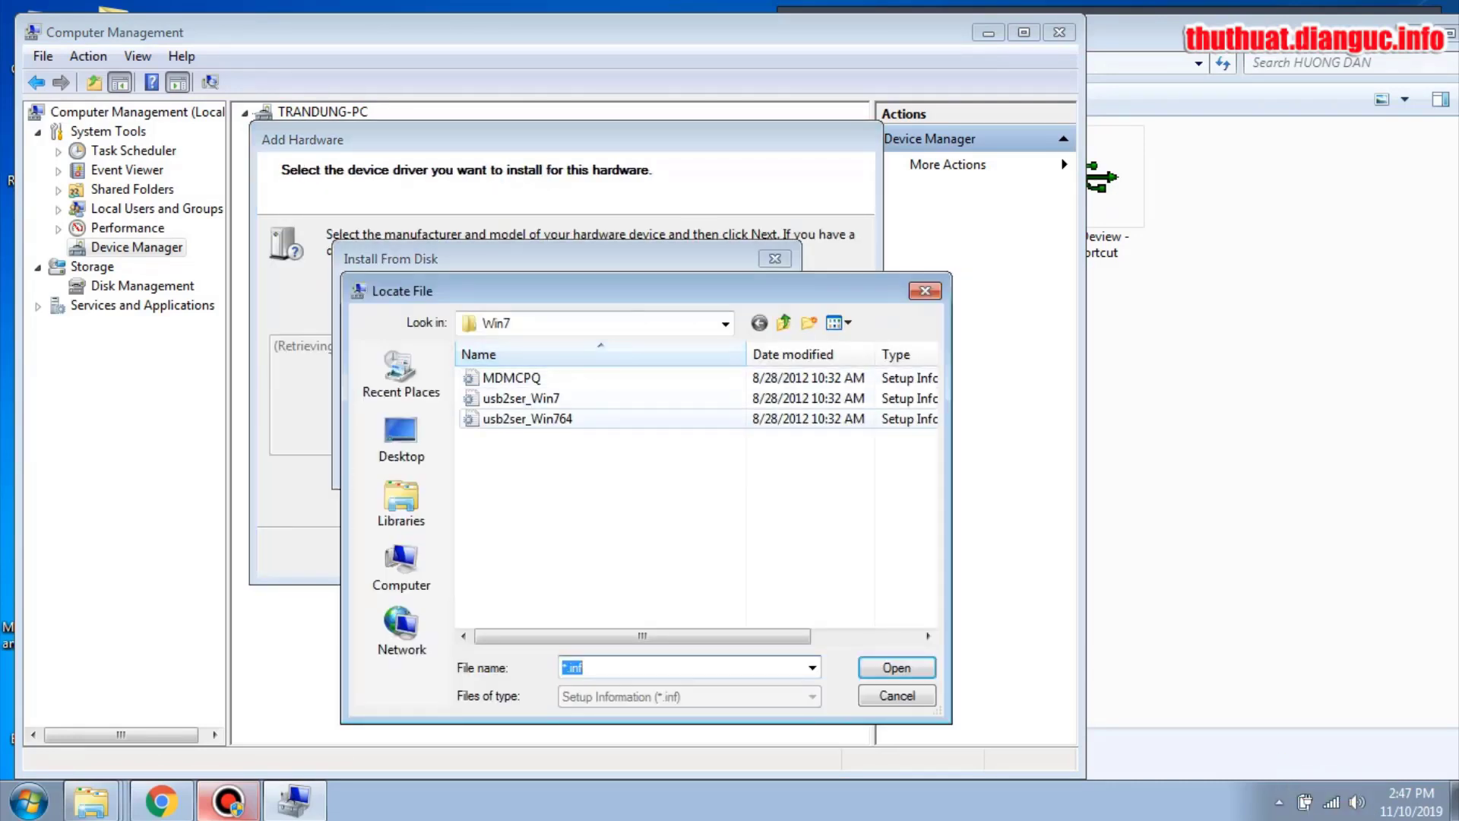
double_click(529, 417)
key(Return)
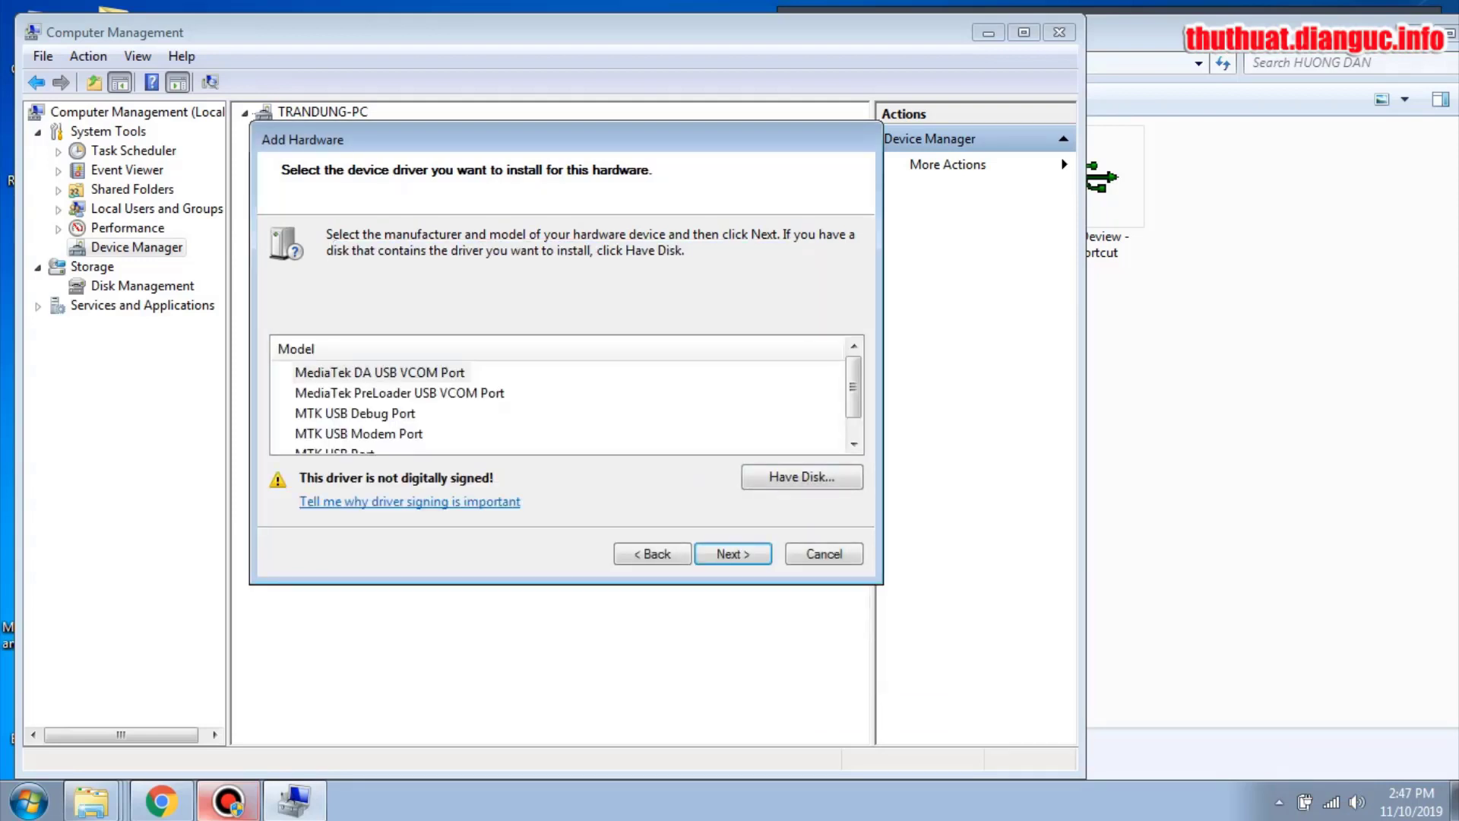
Step: Install the MediaTek PreLoader USB VCOM Port model and finish the wizard
click(380, 373)
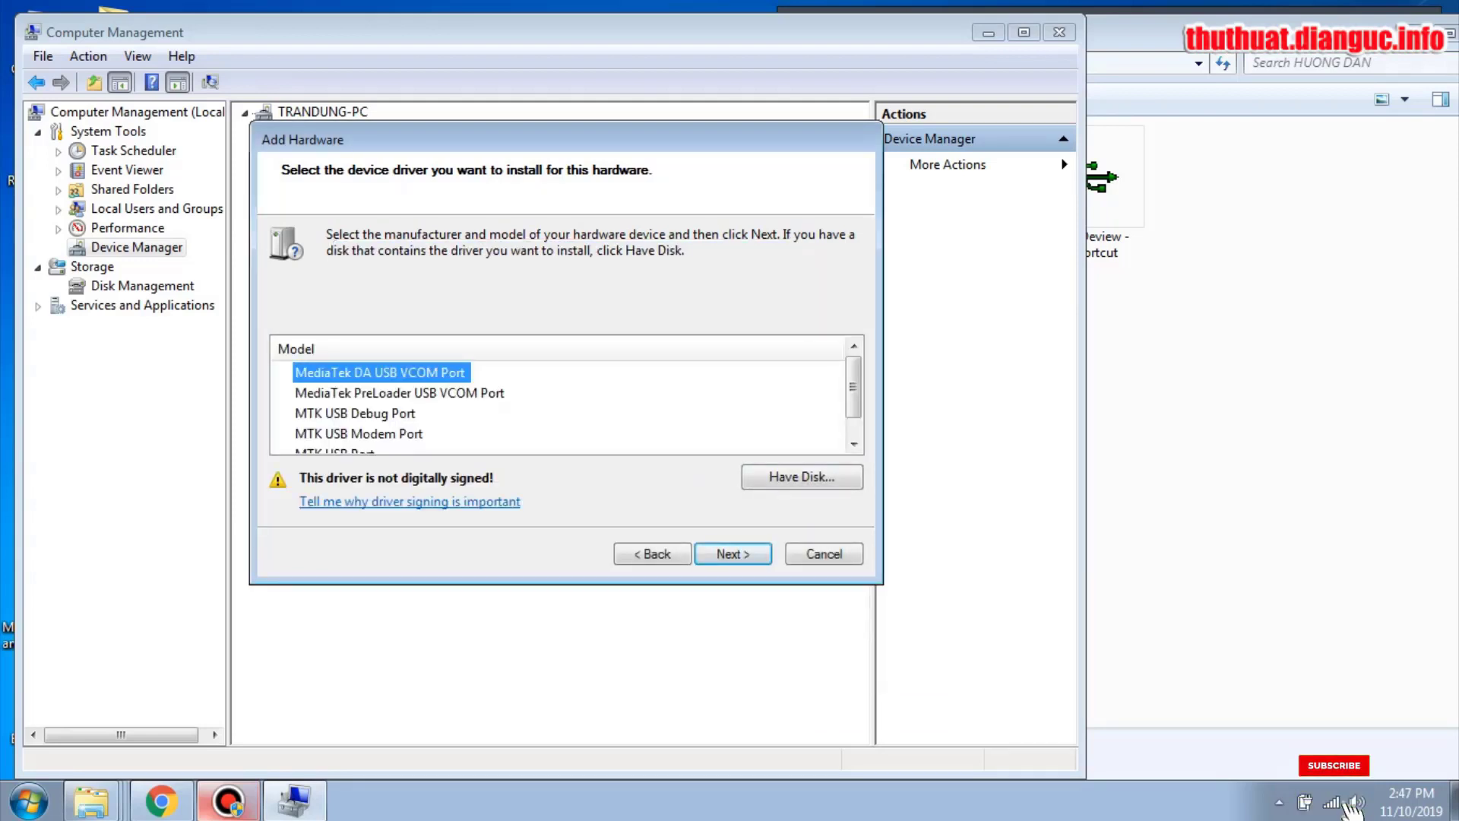
key(Down)
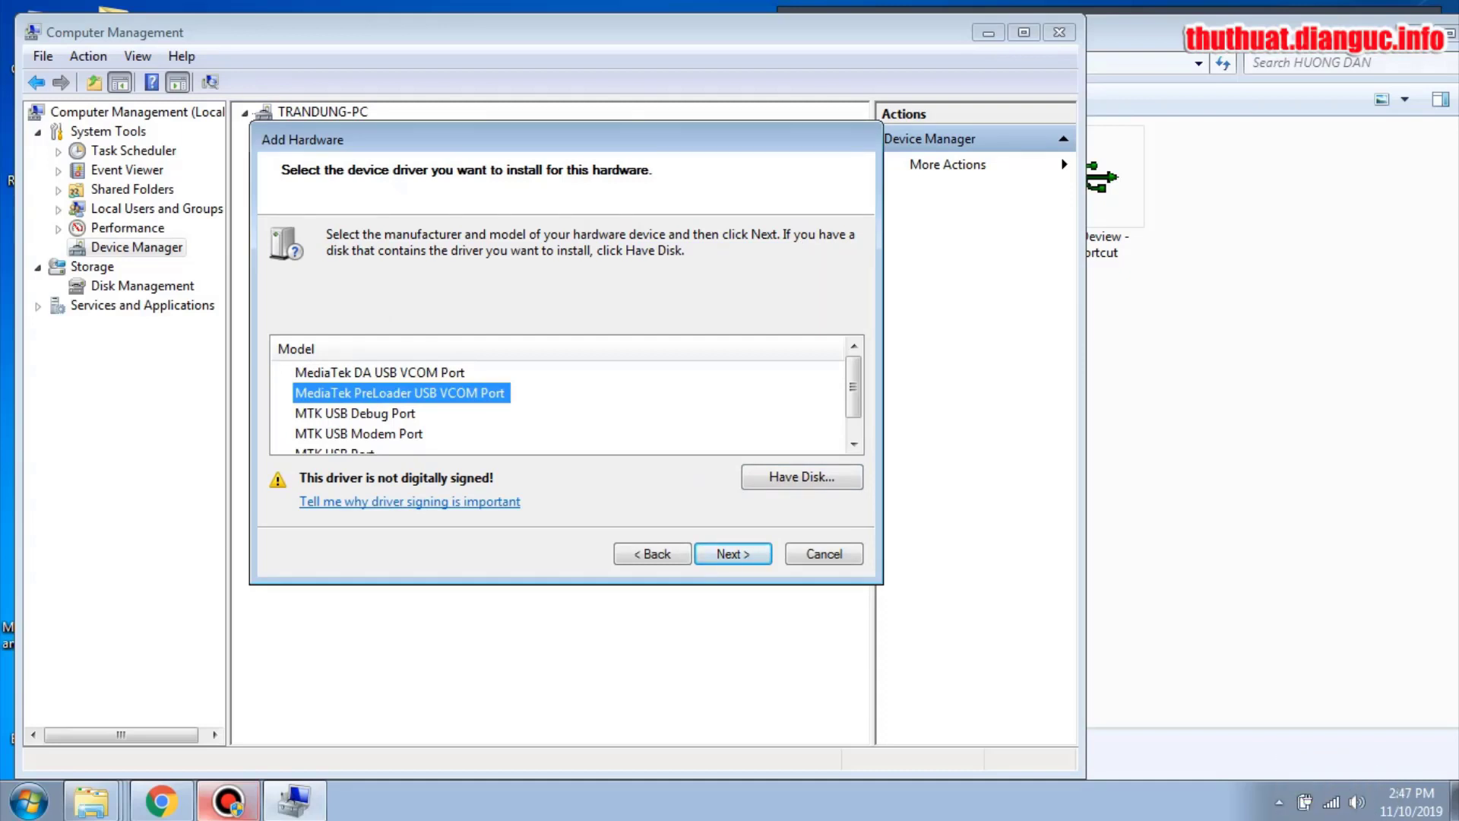
key(Return)
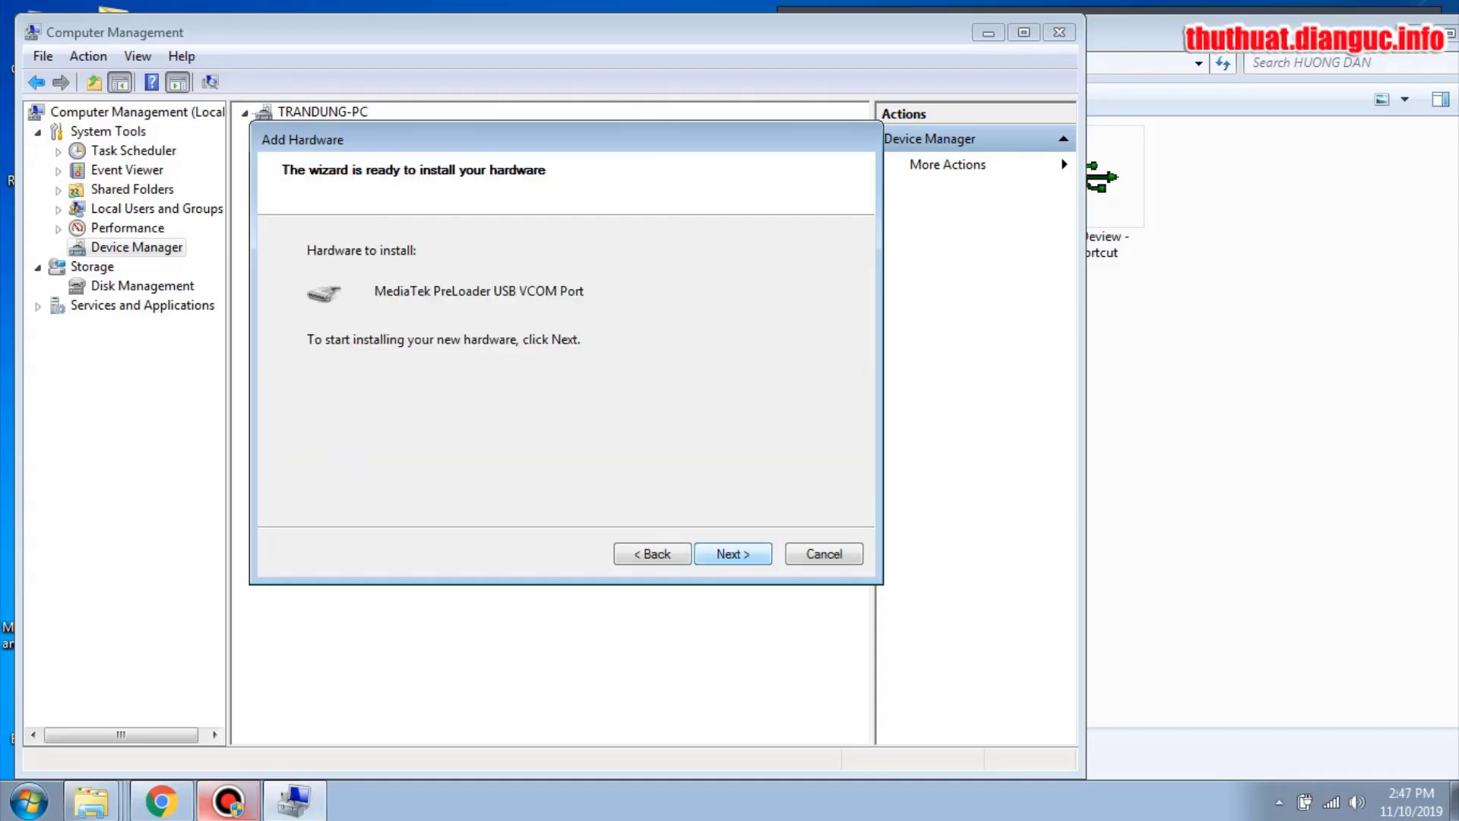
key(Return)
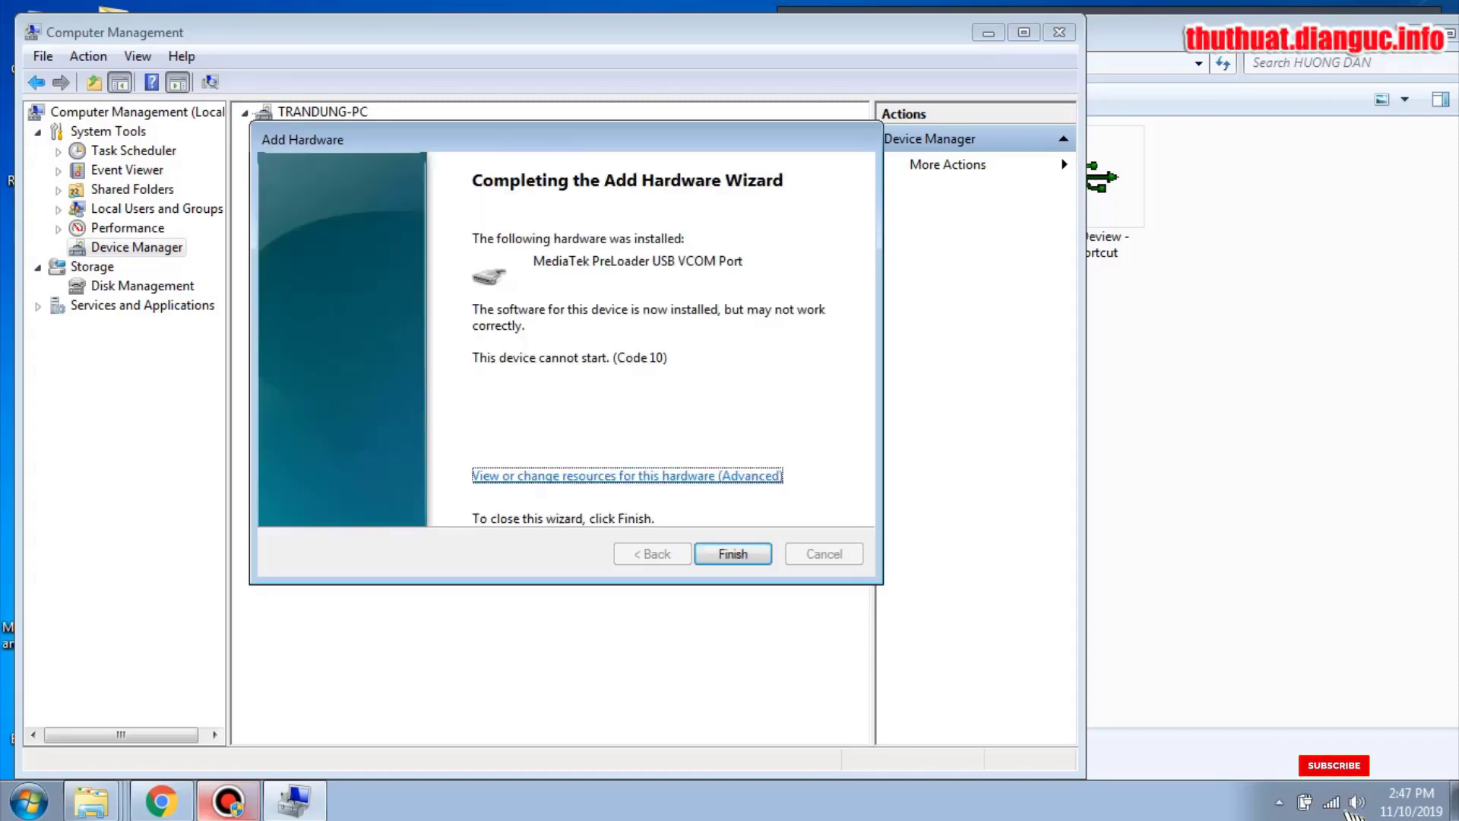
key(Return)
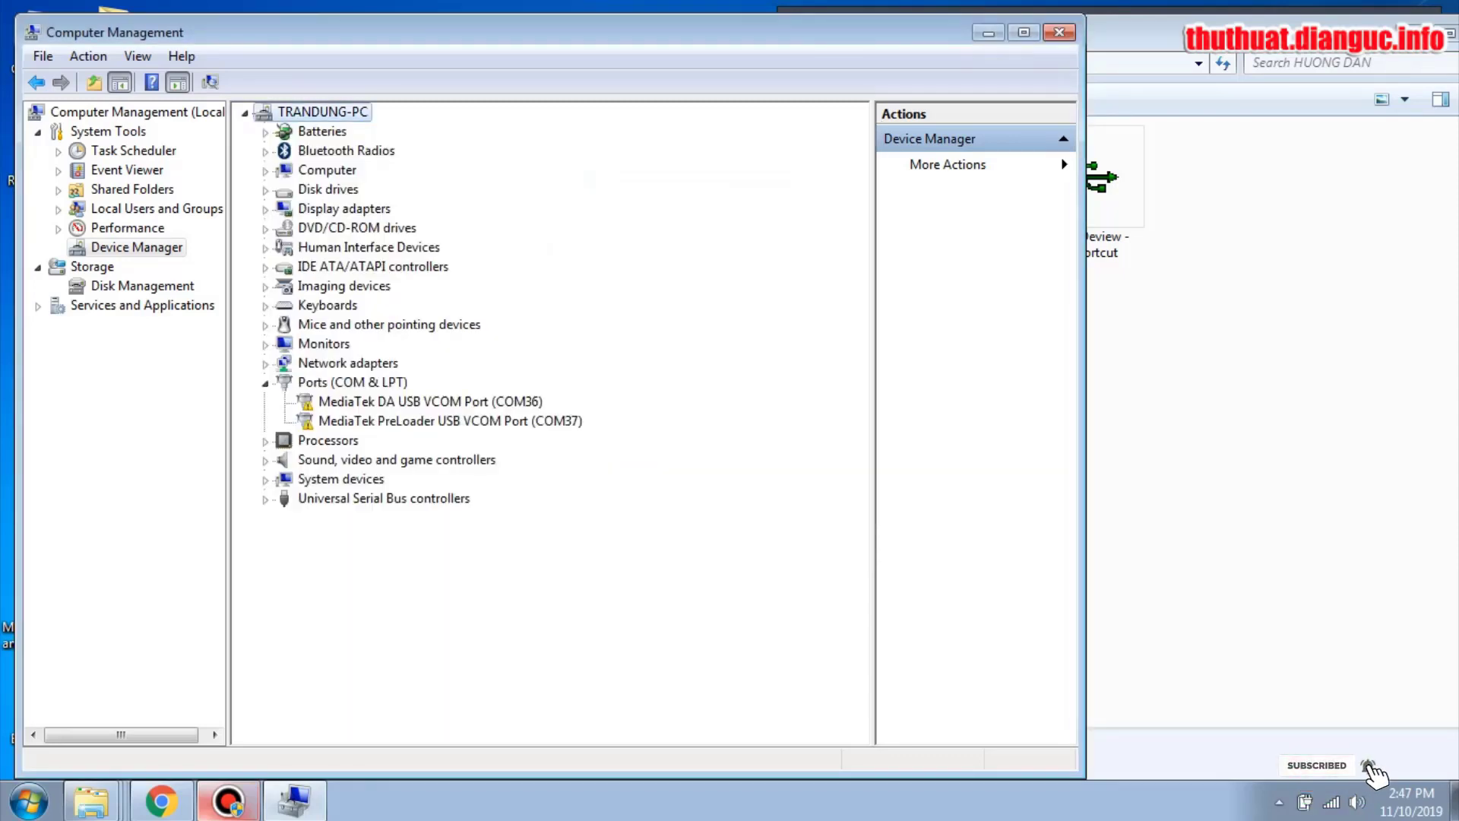
Step: Add legacy hardware to the computer once more, with manual selection from a list and Show All Devices
right_click(286, 112)
click(349, 150)
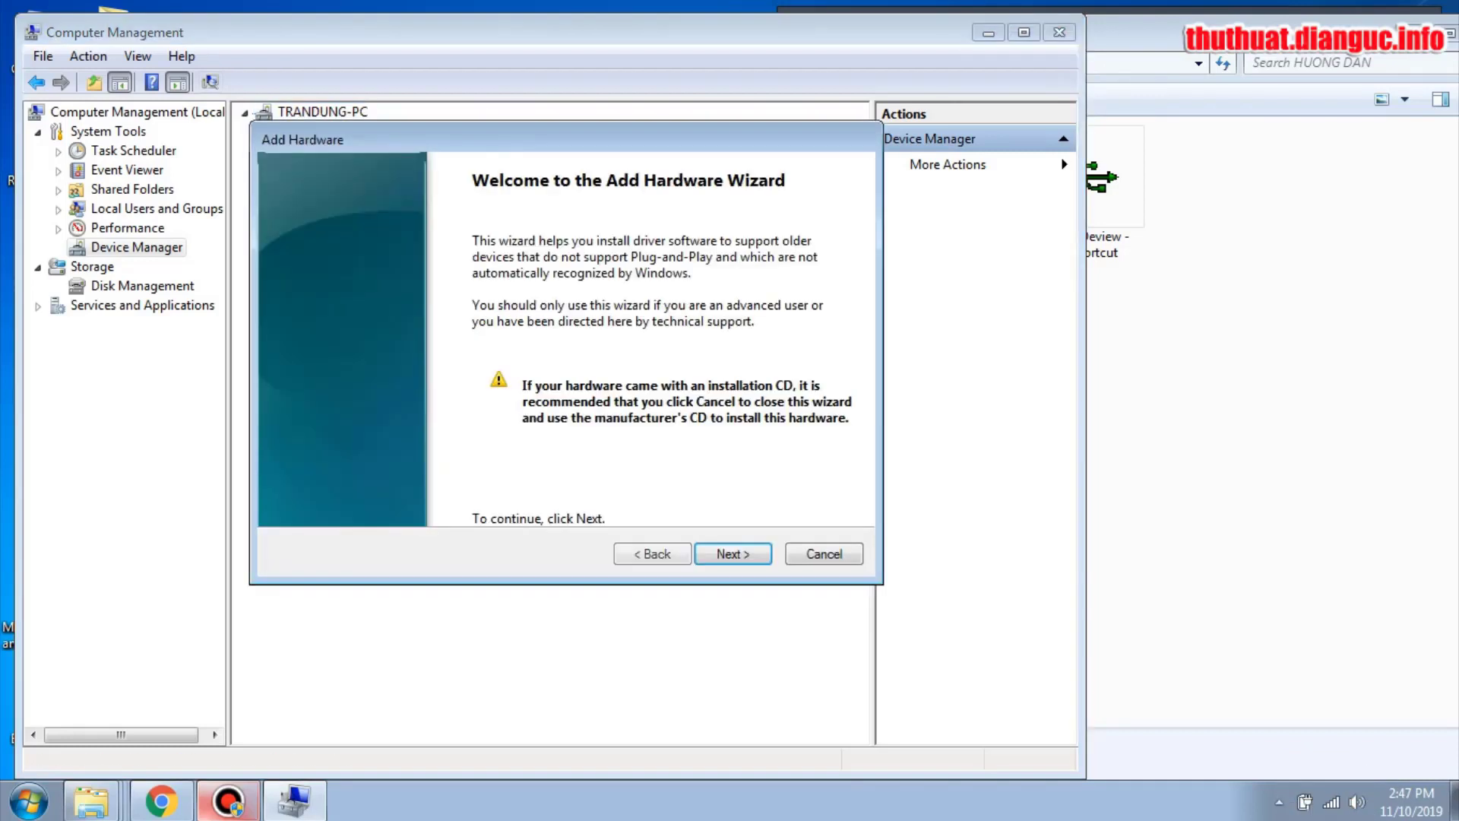
key(Return)
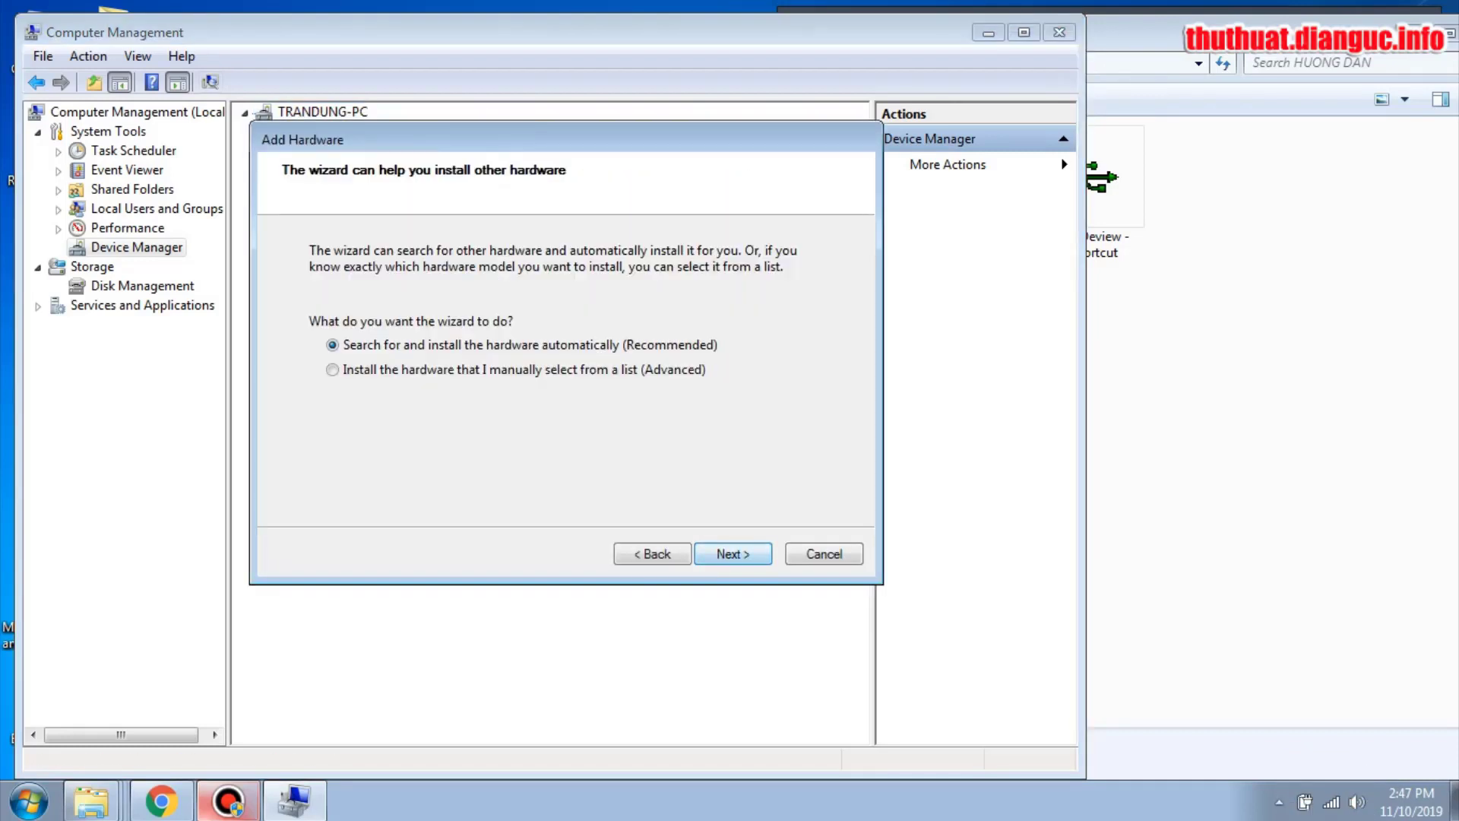
key(Return)
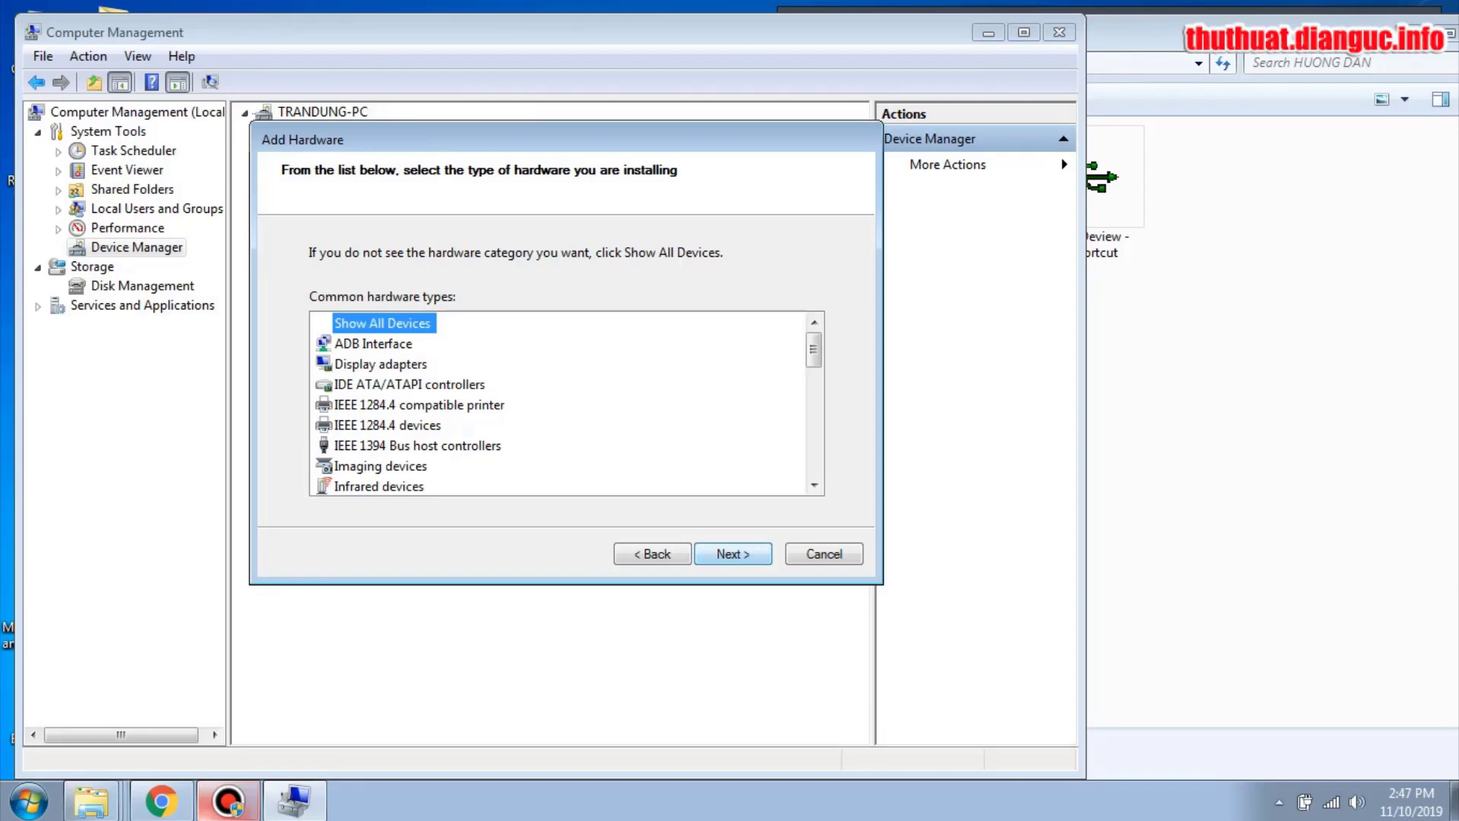
key(Return)
Step: Use the usb2ser_Win764 setup file in the Win7 folder as the driver disk source
key(alt+h)
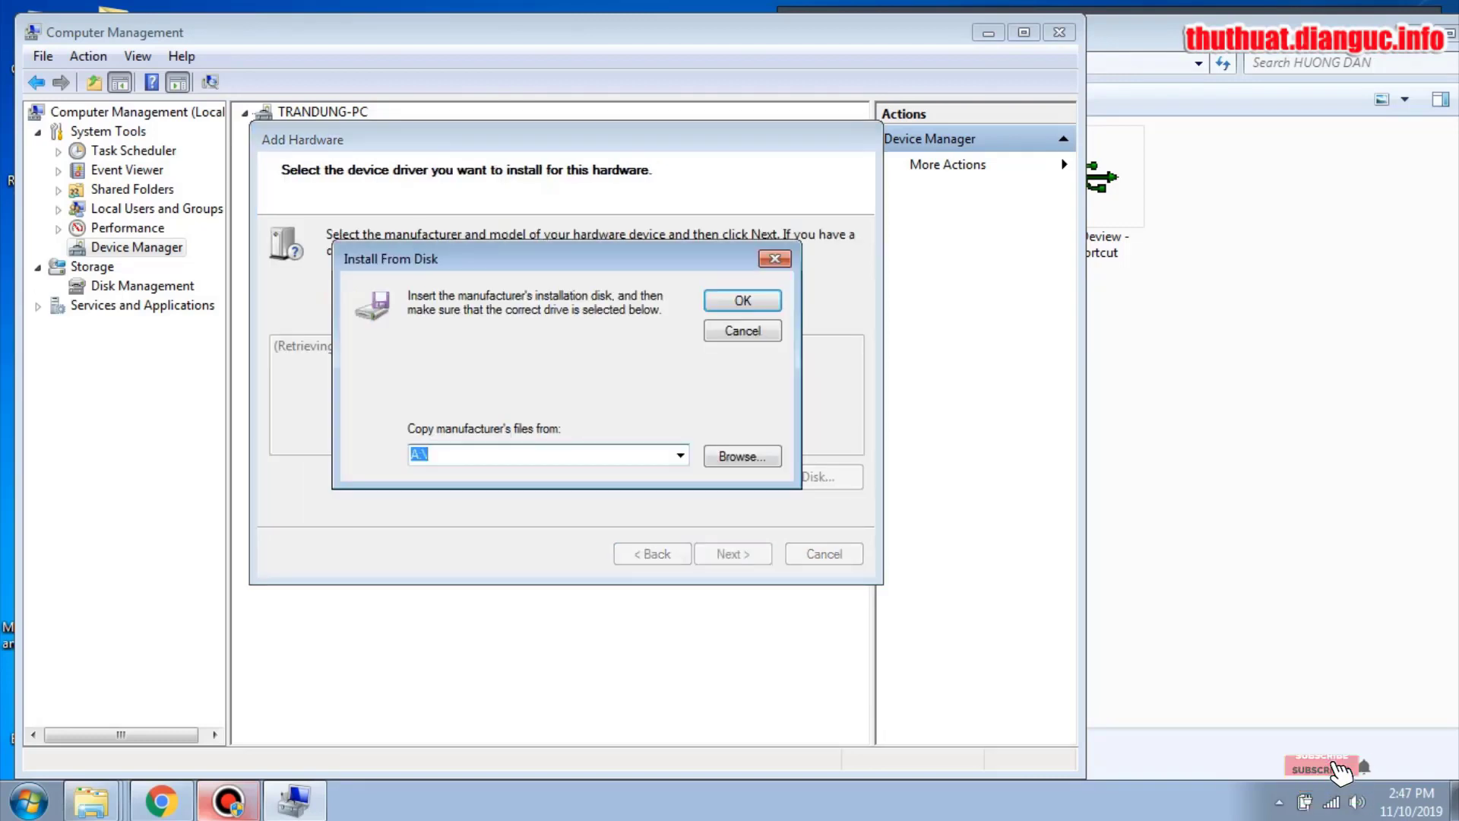
click(742, 456)
click(528, 419)
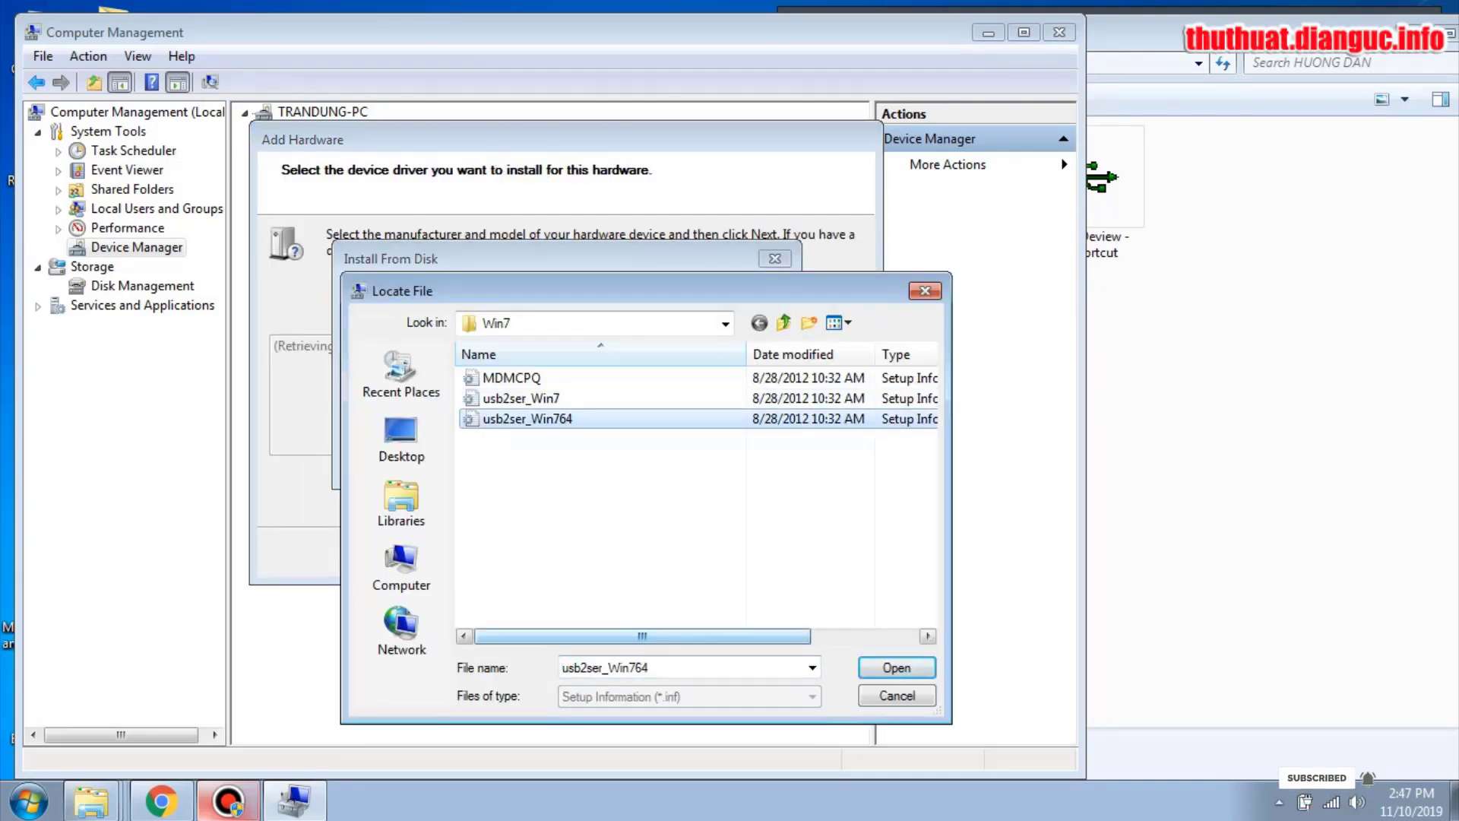
key(Return)
key(Return)
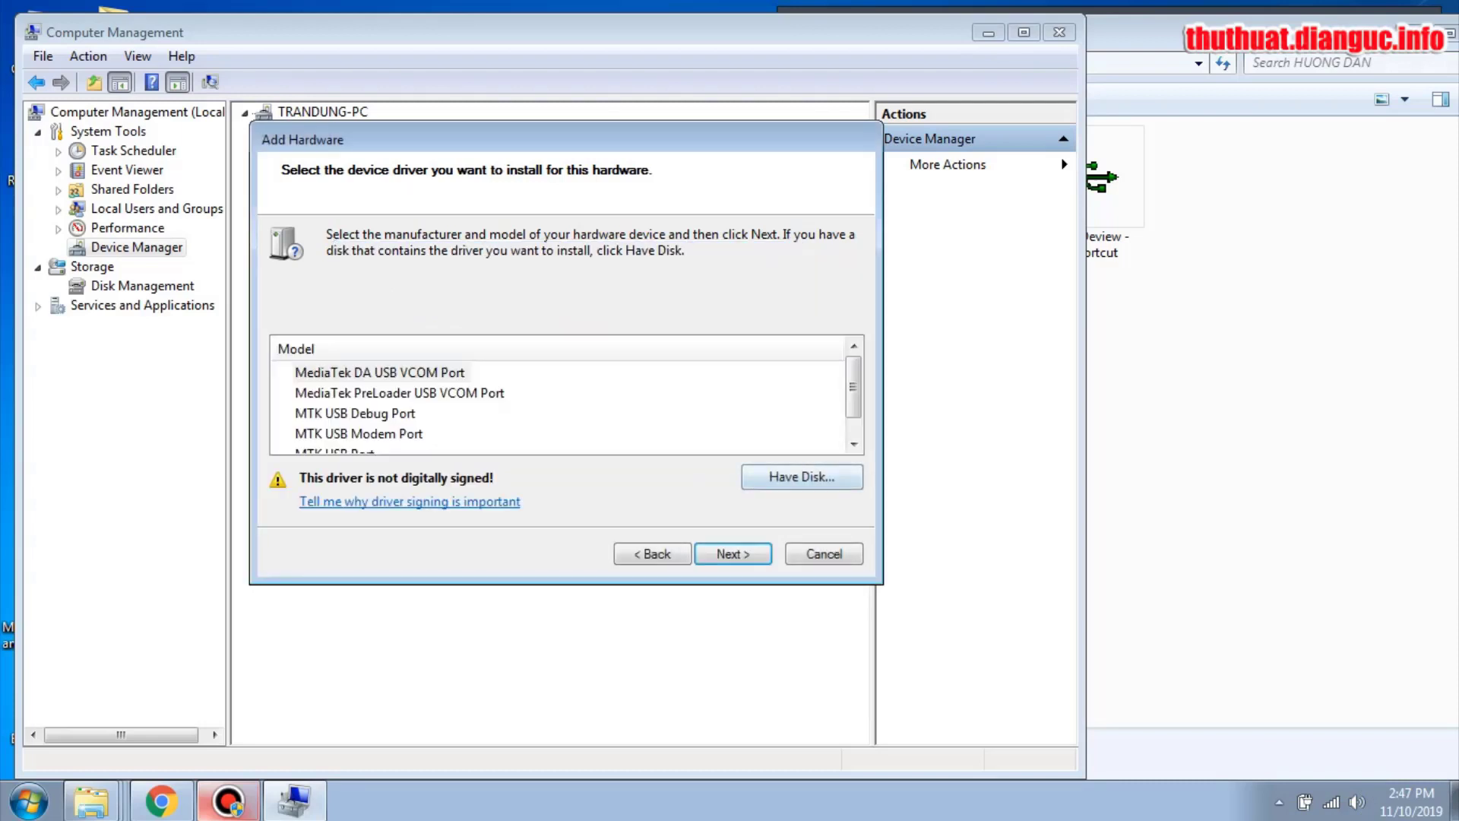
Step: Install the MTK USB Port model from the driver list and finish the wizard
click(399, 393)
scroll(557, 403, down, 1)
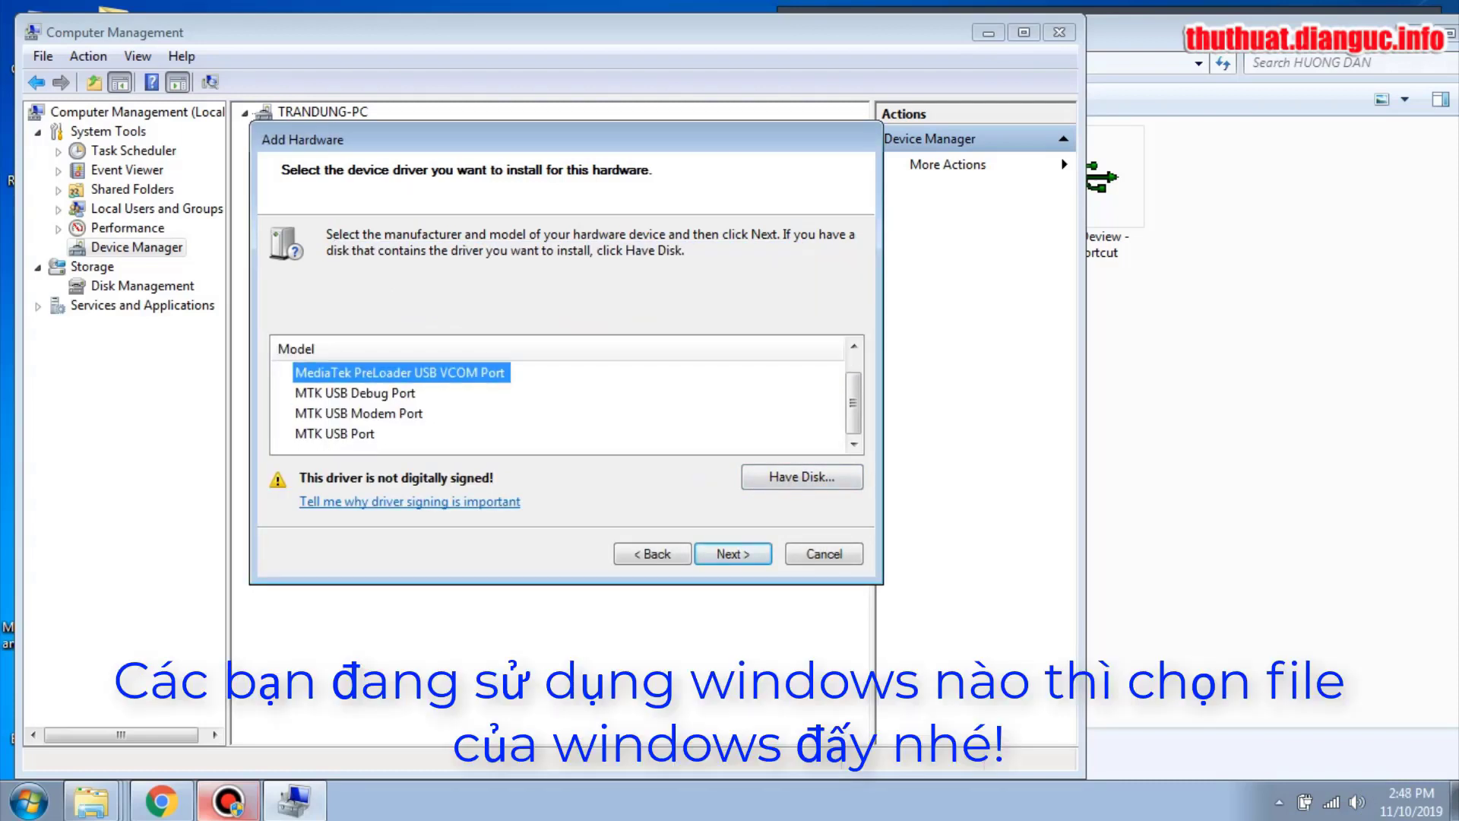
click(335, 434)
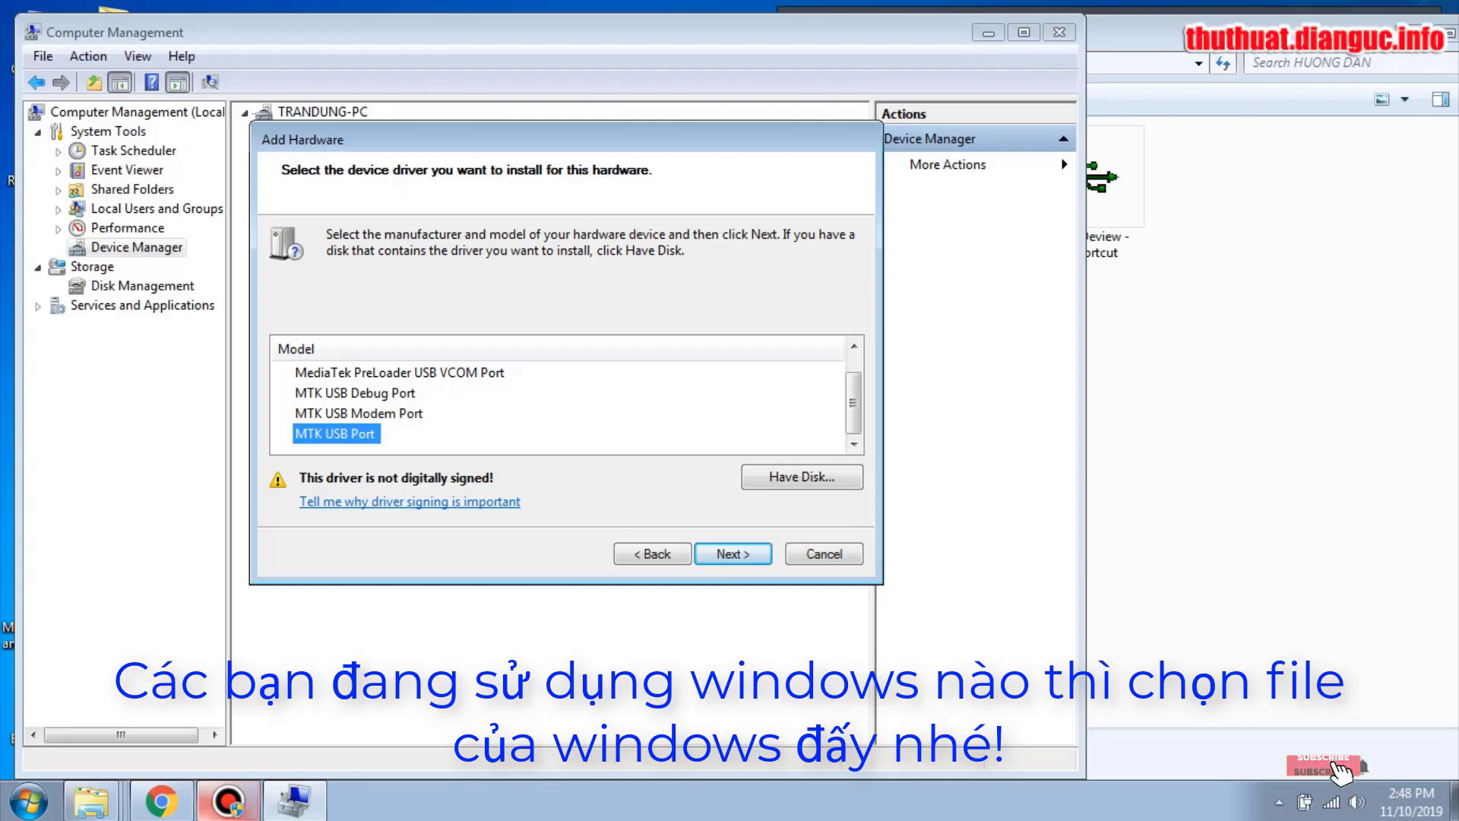
key(Return)
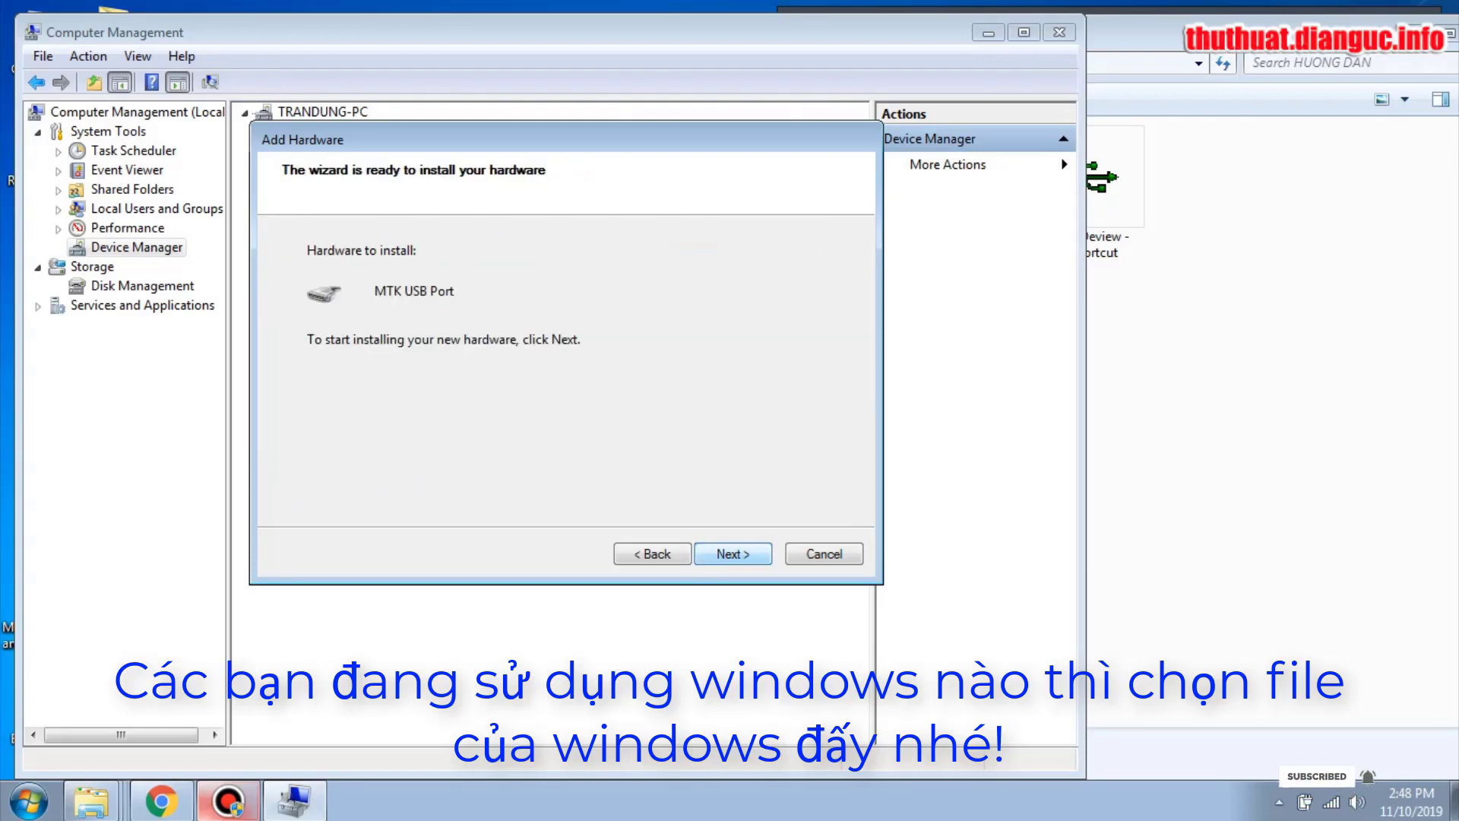
key(Return)
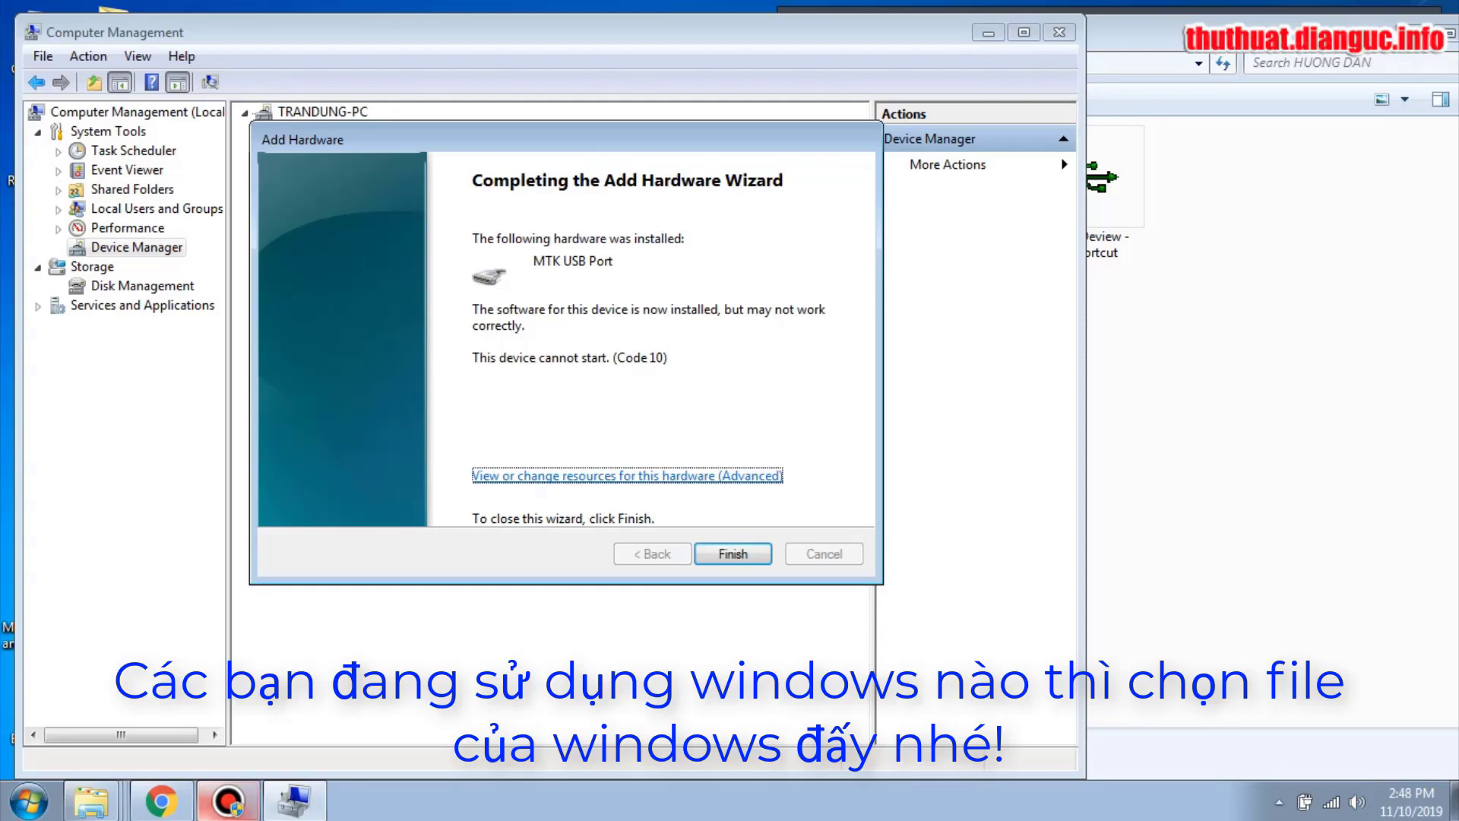
key(Return)
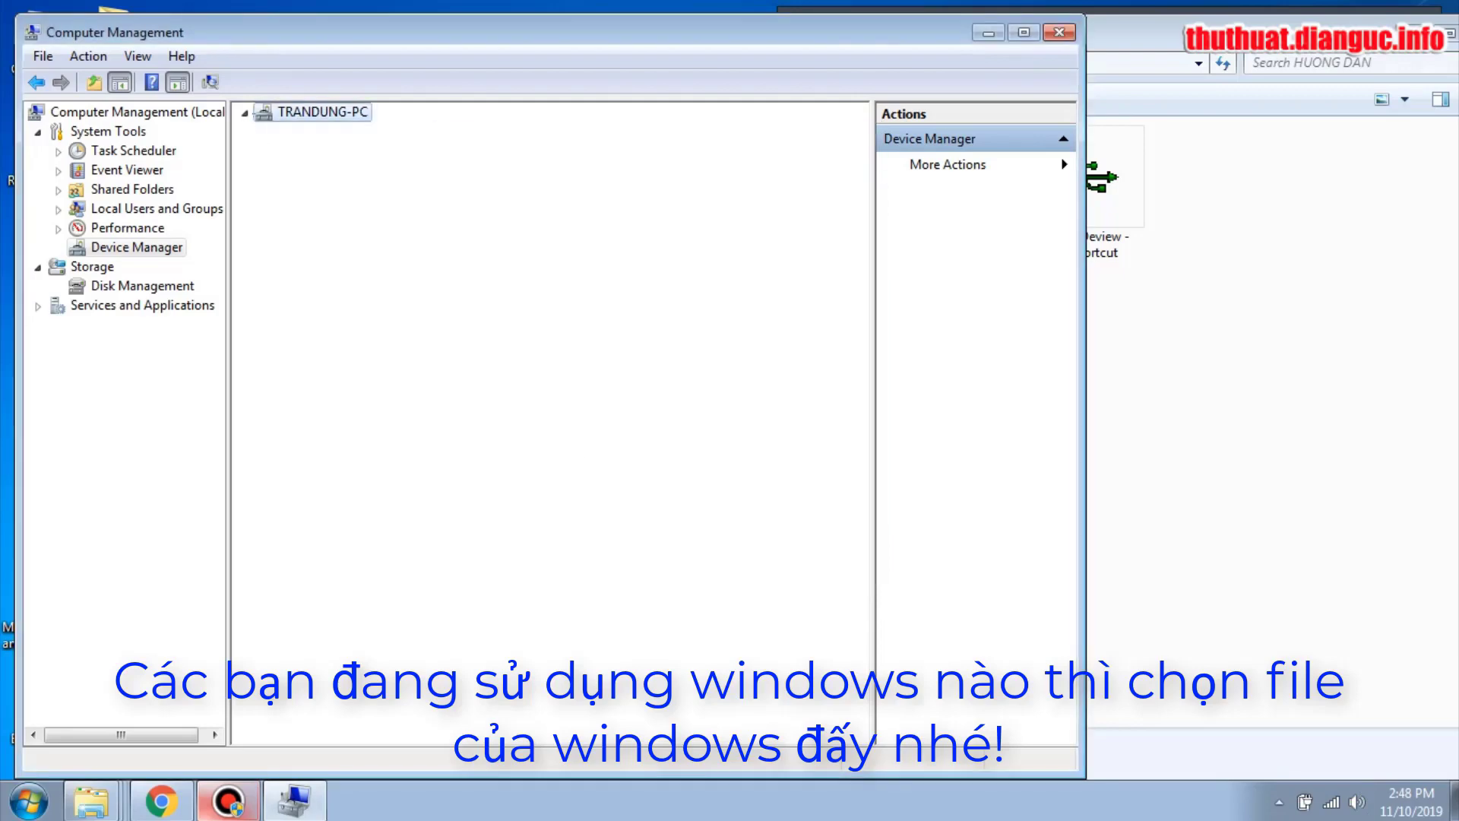
Step: Examine the MediaTek DA, MediaTek PreLoader and MTK USB Port entries under Ports (COM & LPT)
click(430, 402)
click(450, 420)
click(385, 440)
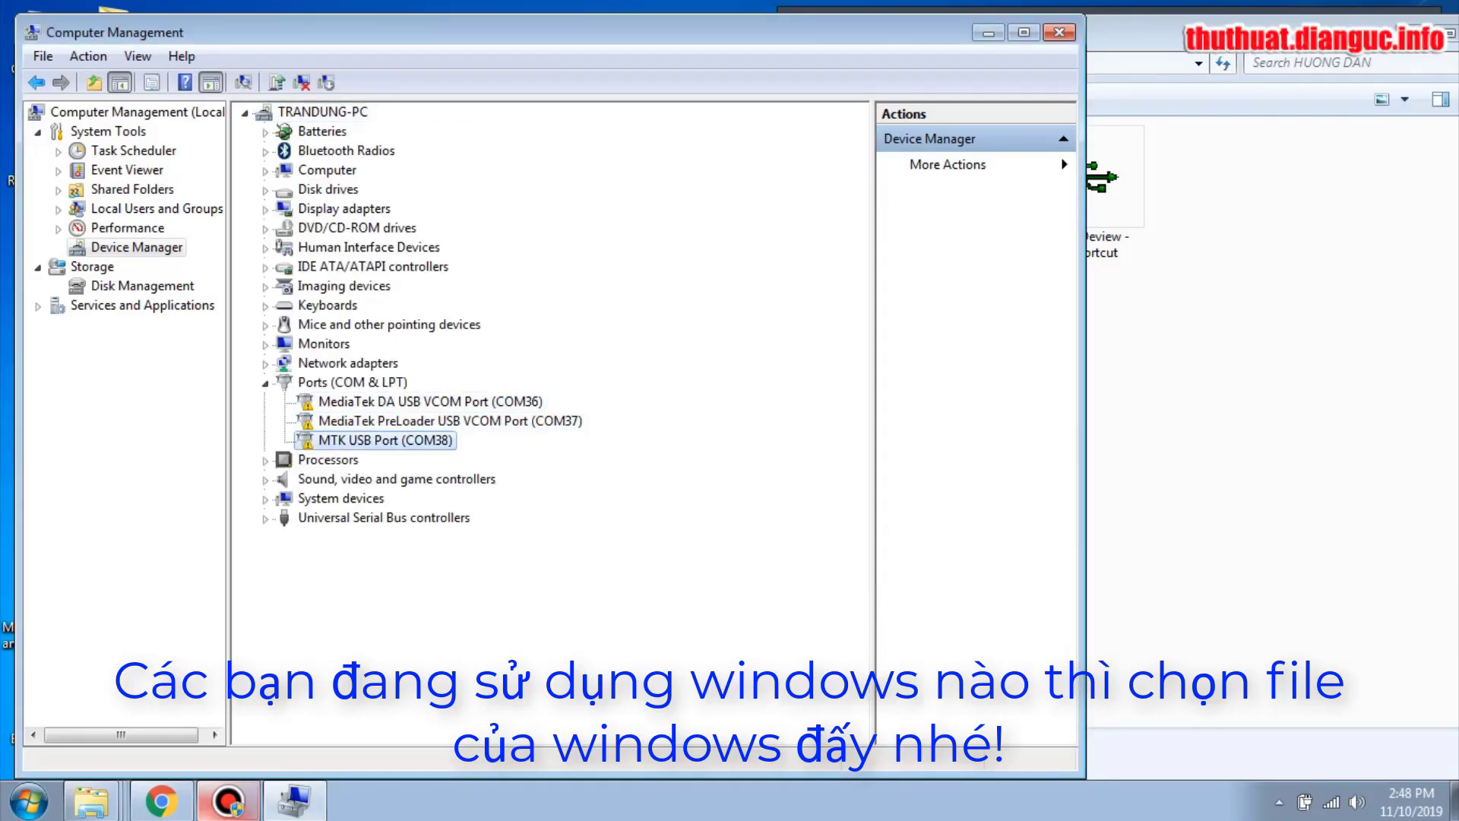
key(Up)
key(Up)
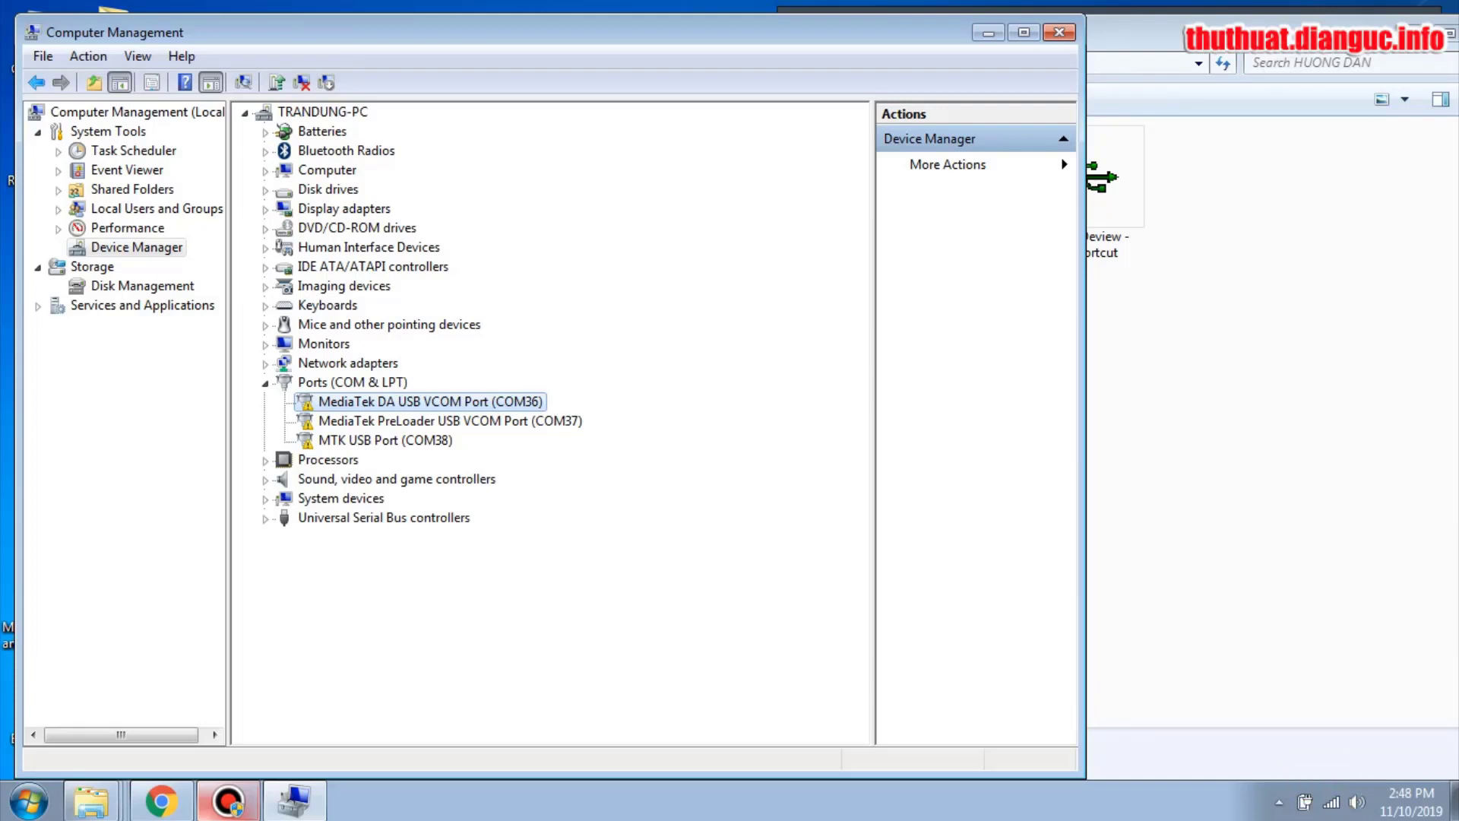
click(450, 421)
click(429, 401)
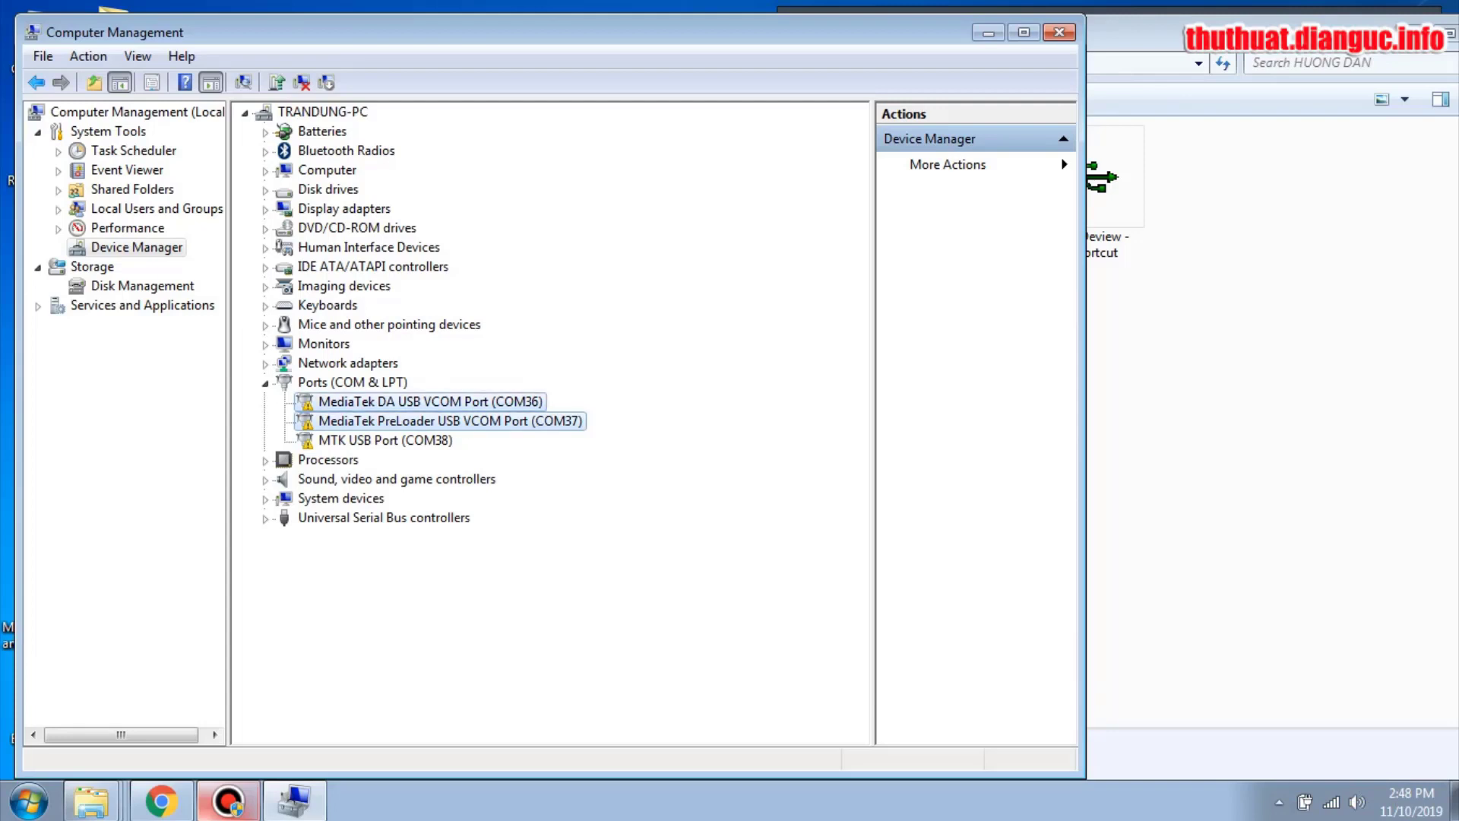
key(alt+Tab)
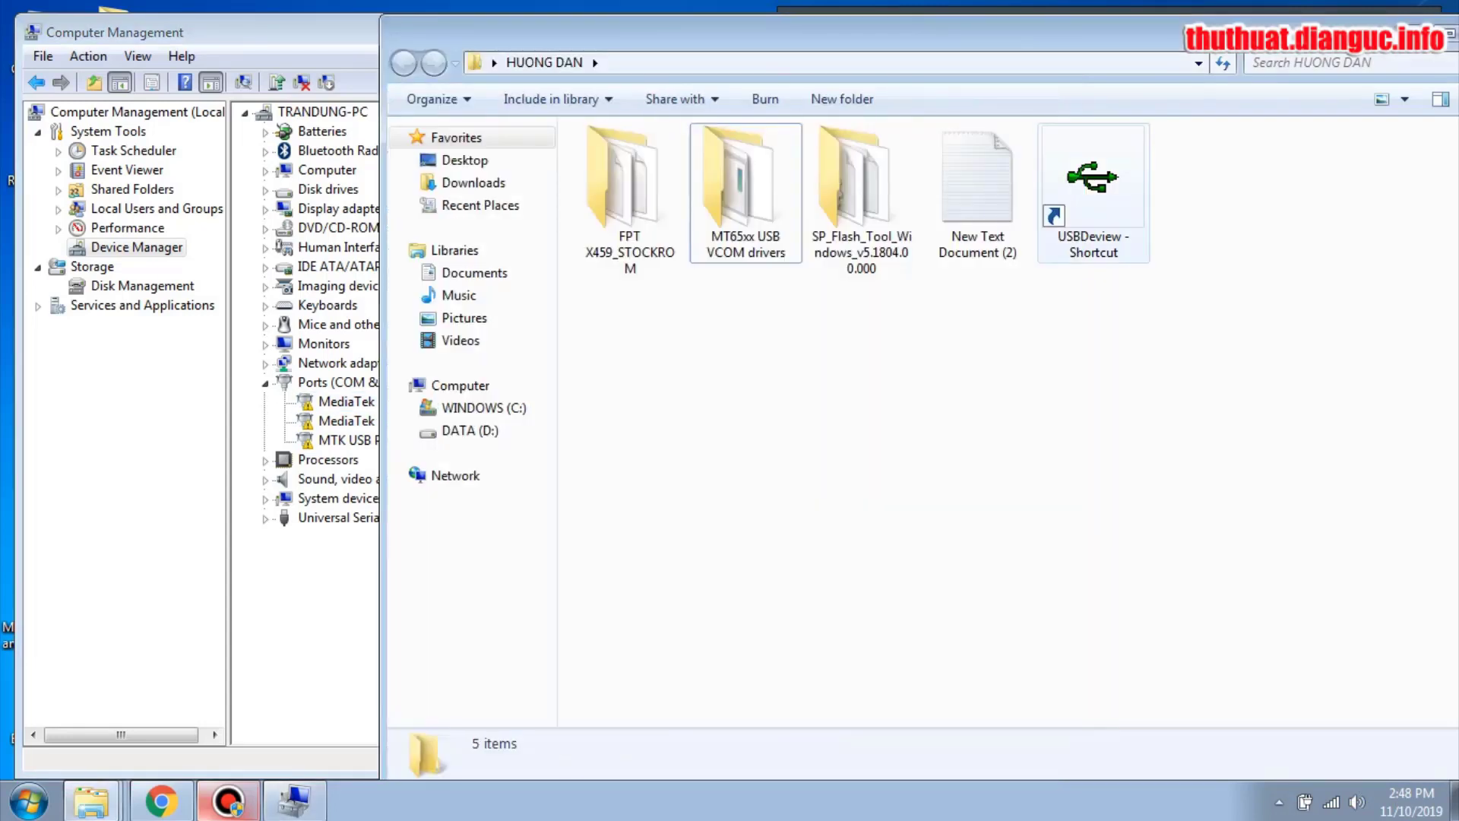
key(alt+Tab)
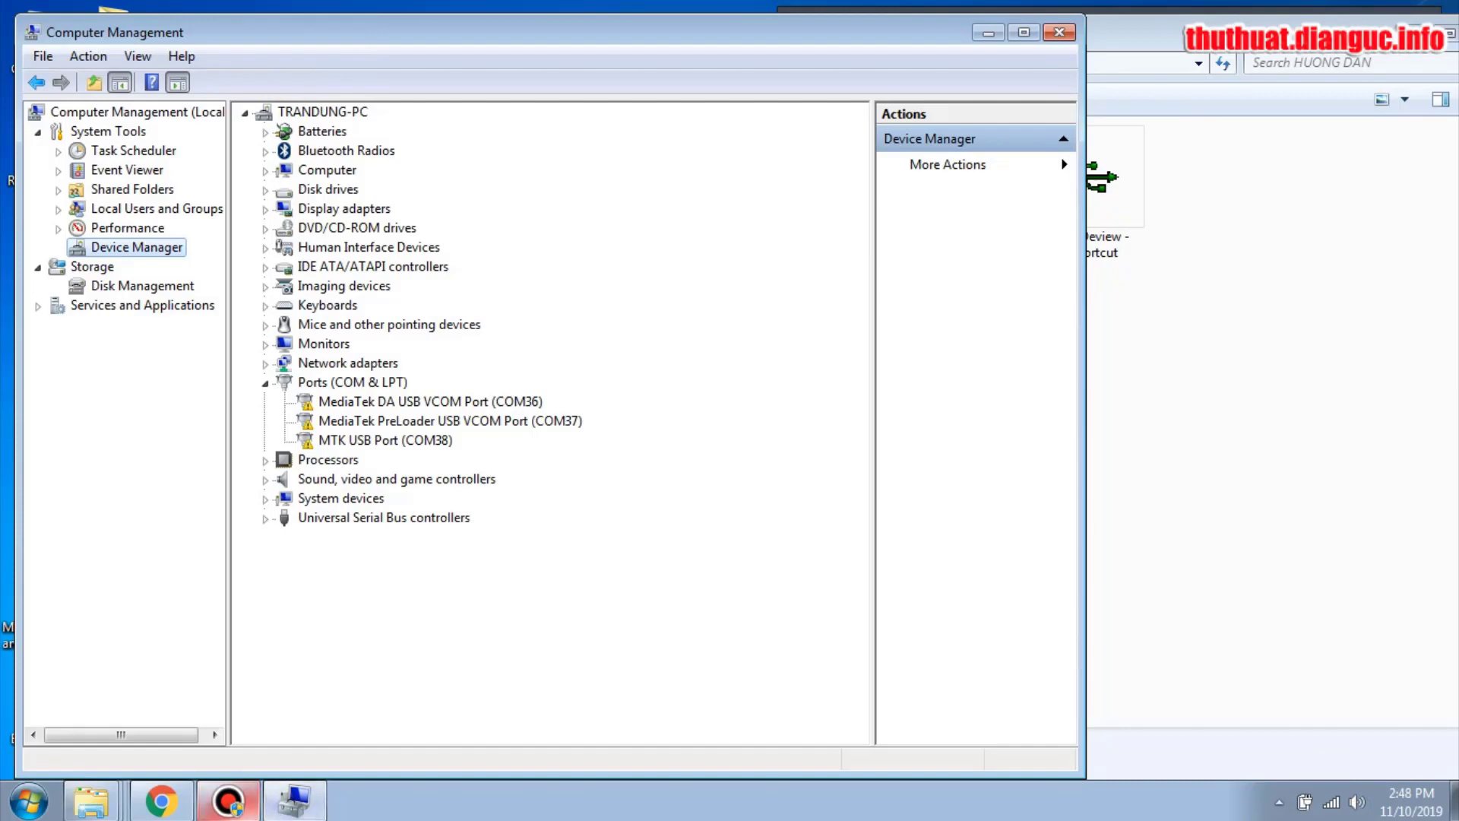
click(228, 801)
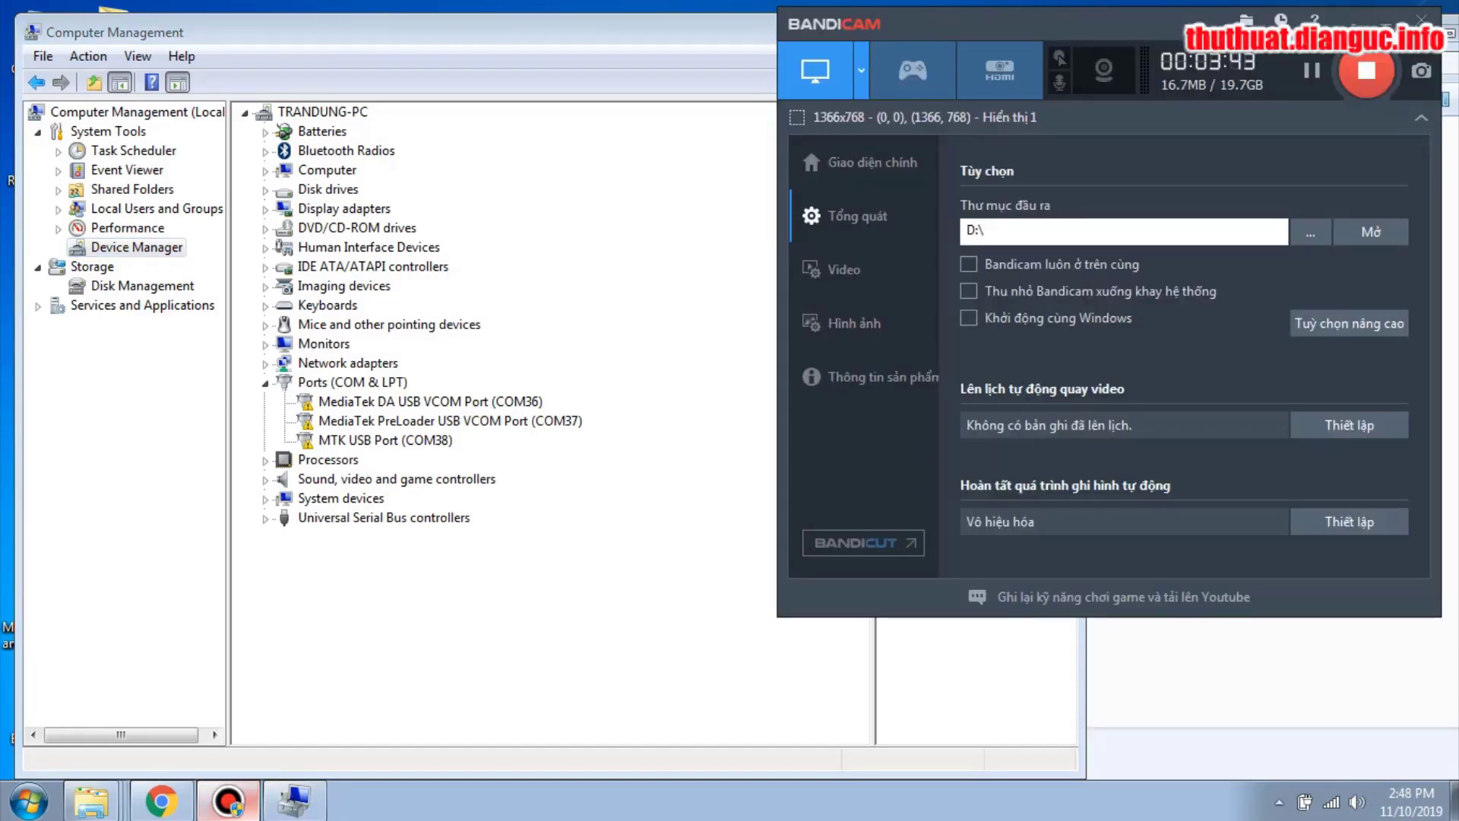